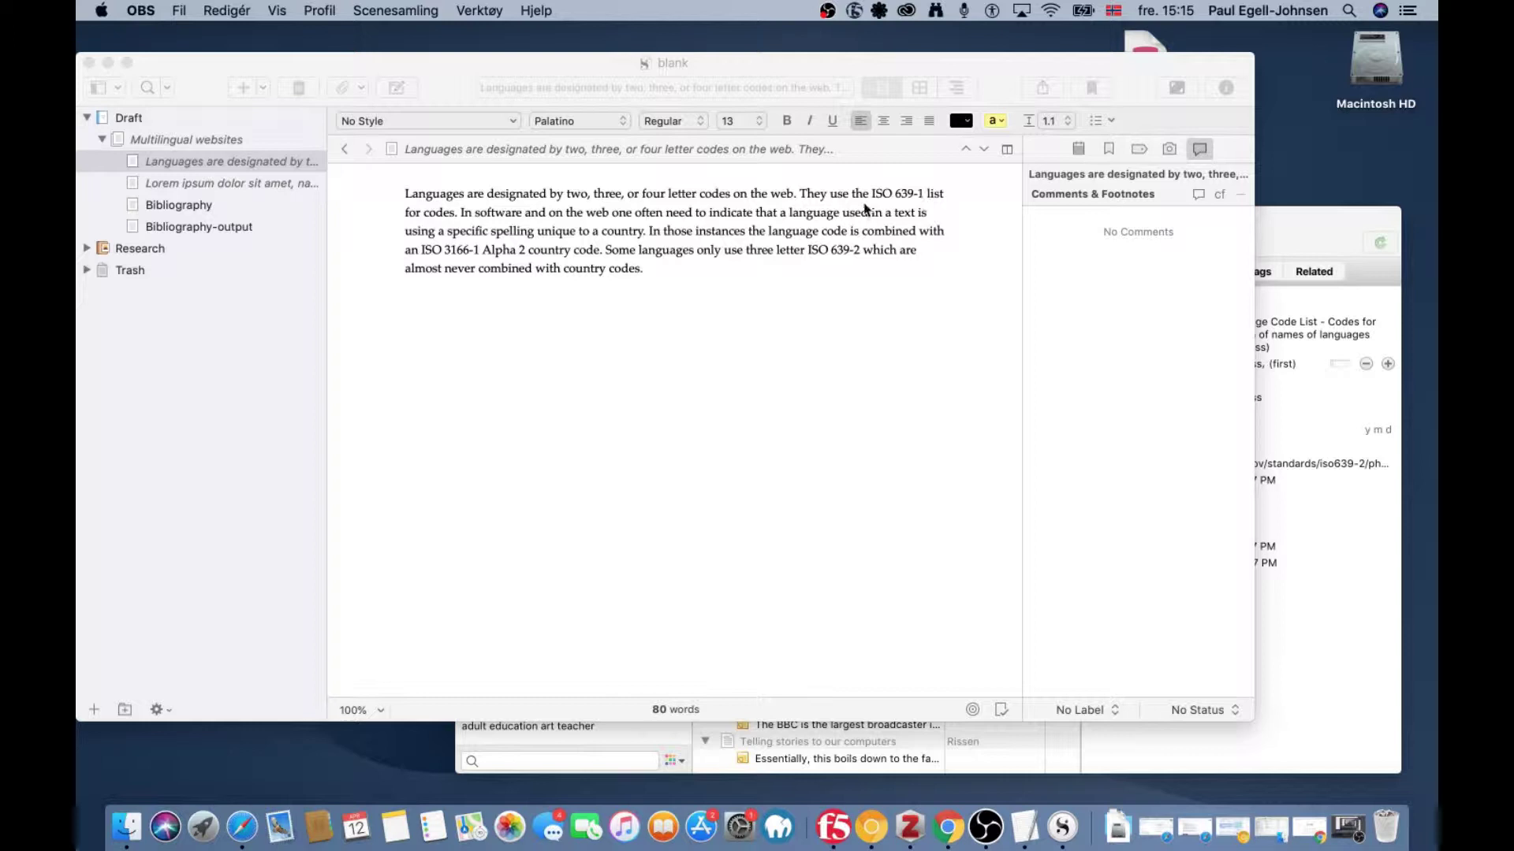
Place the caret after 'ISO 639-1' in the Scrivener manuscript paragraph.
click(925, 196)
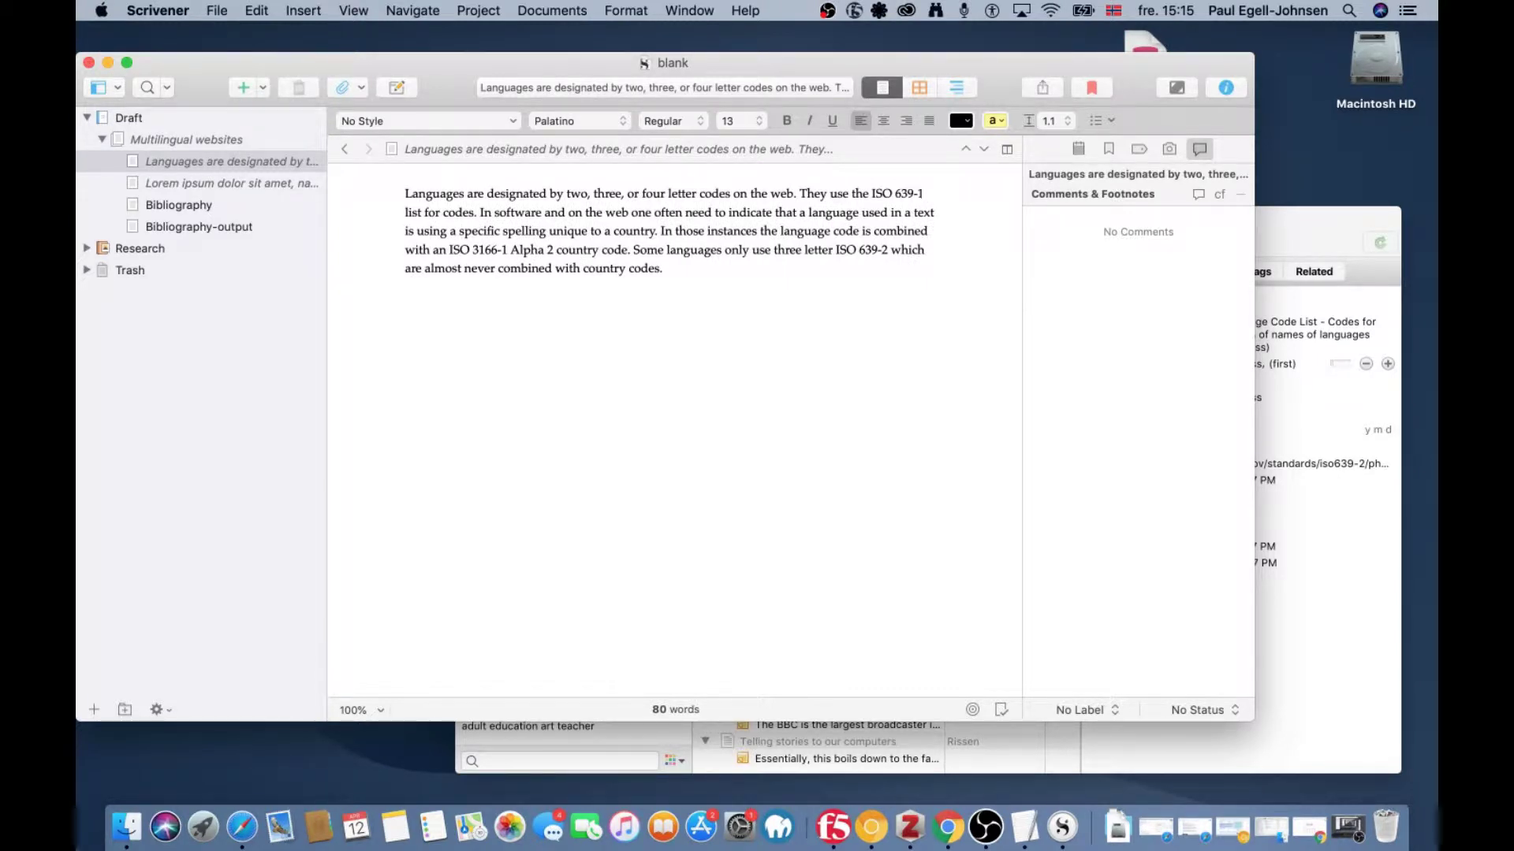
Copy the ISO 639-2 Language Code List citation in Zotero and return to Scrivener.
key(super+Tab)
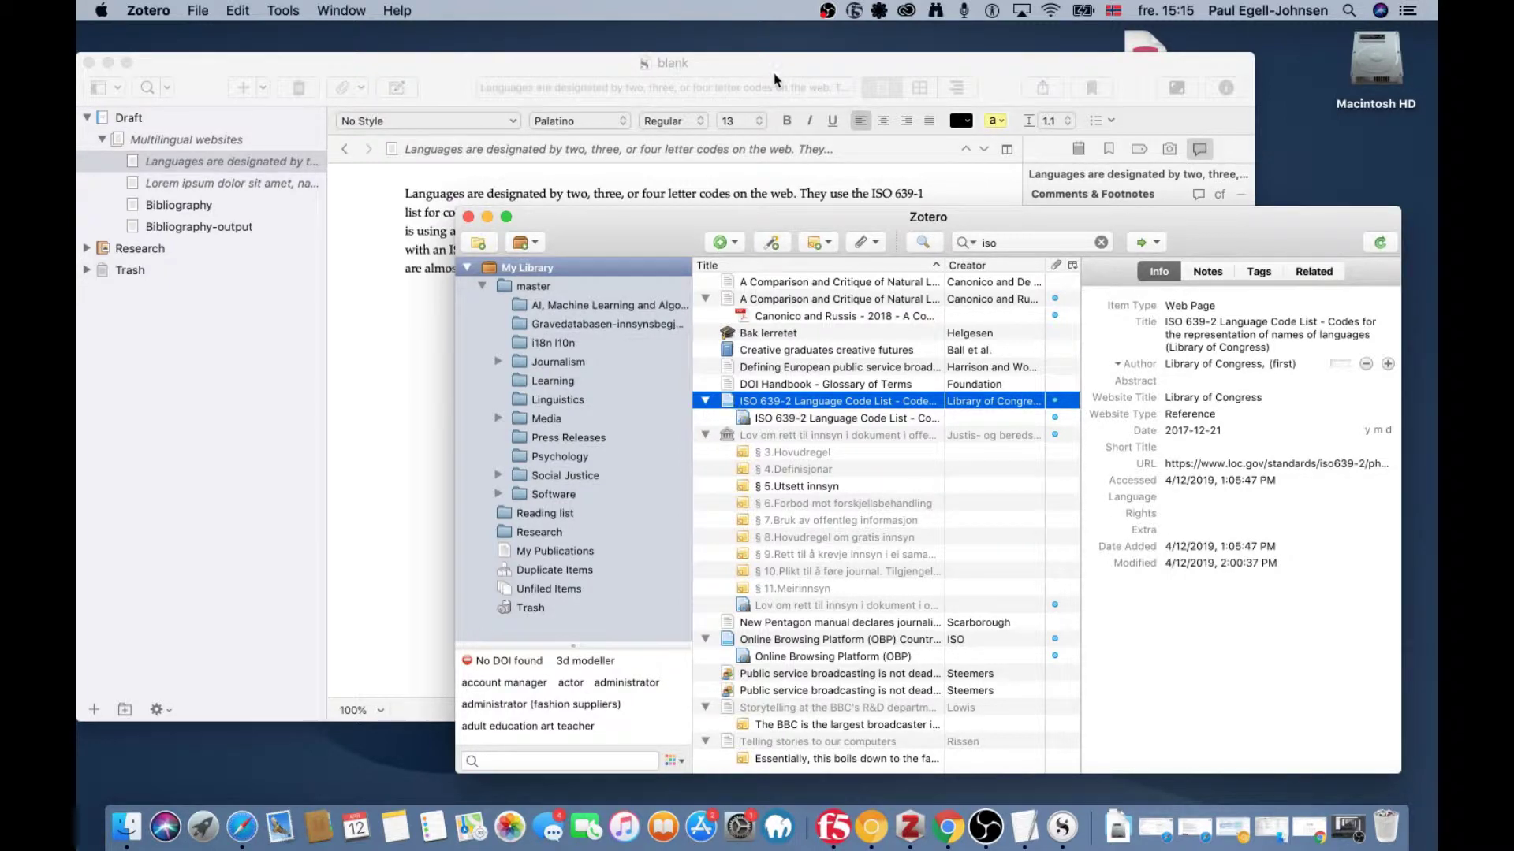
key(super+Tab)
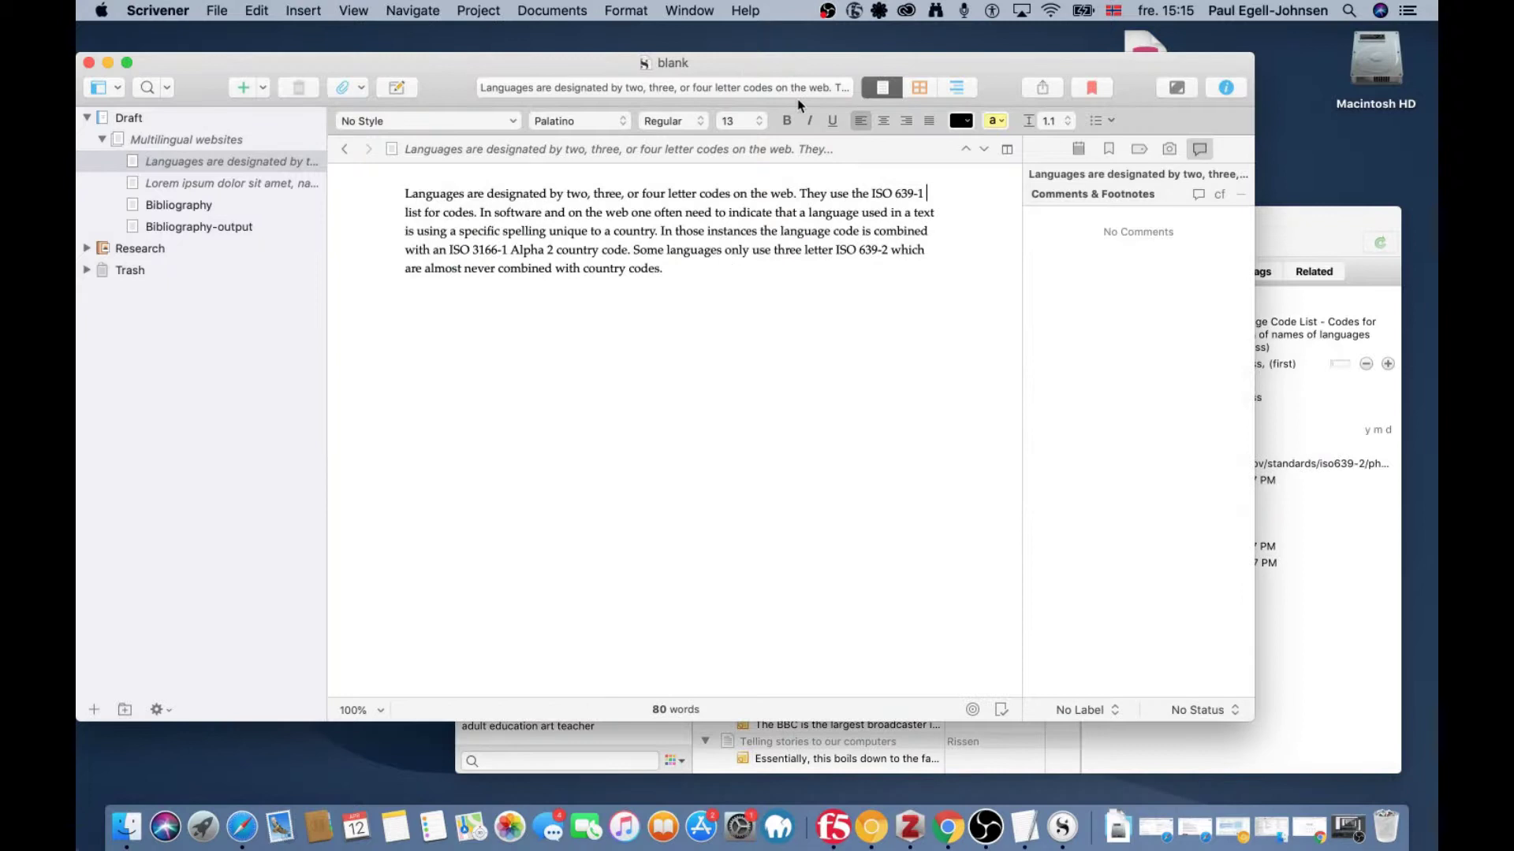
Paste '(Library of Congress, 2017)' after 'ISO 639-1' and select the pasted citation.
text((Library of Congress, 2017))
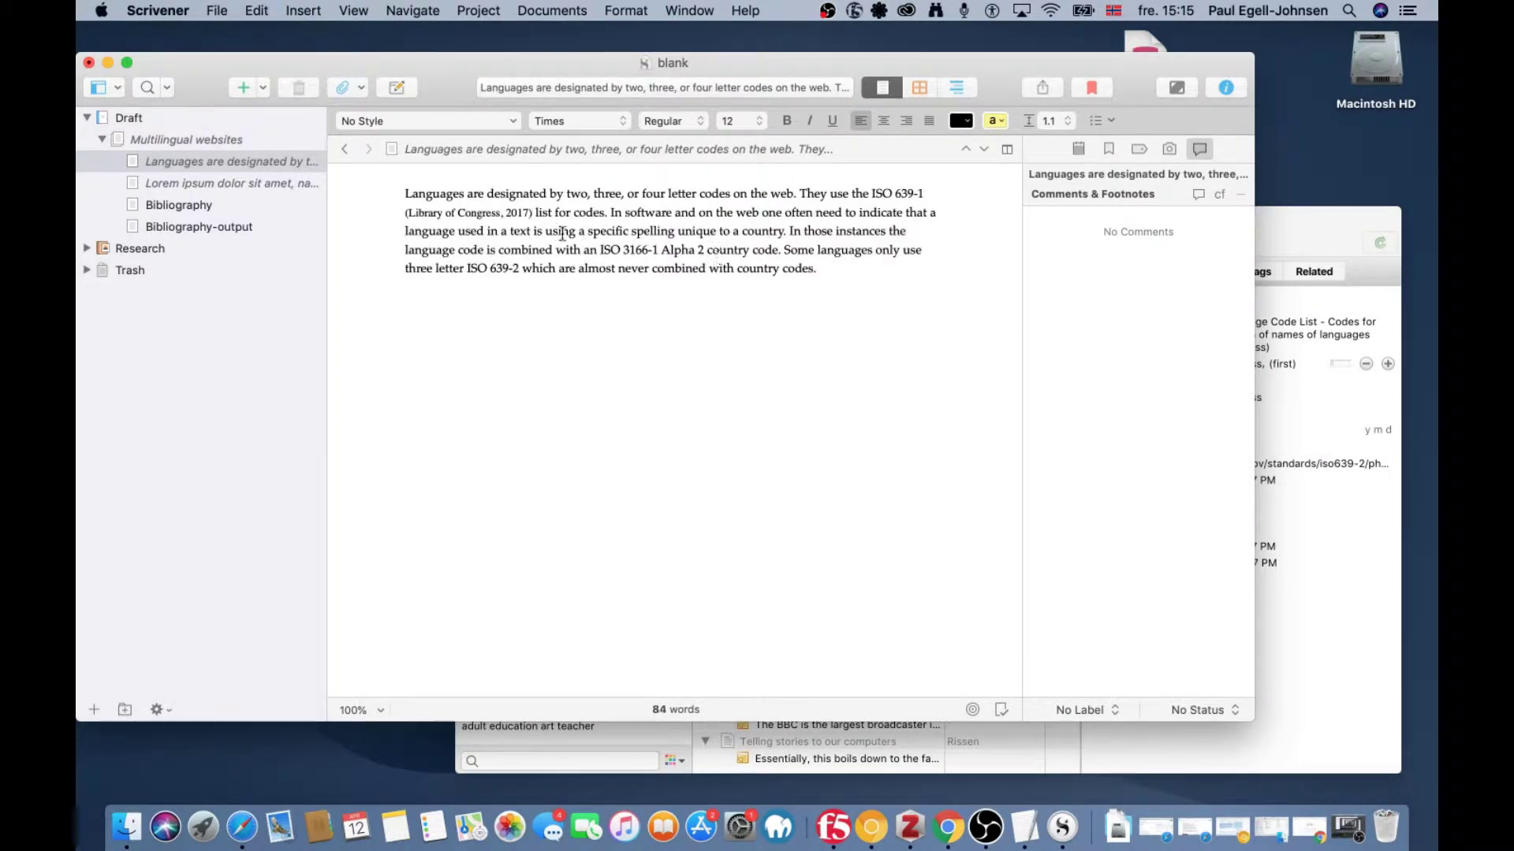
drag(533, 213, 405, 213)
key(super+c)
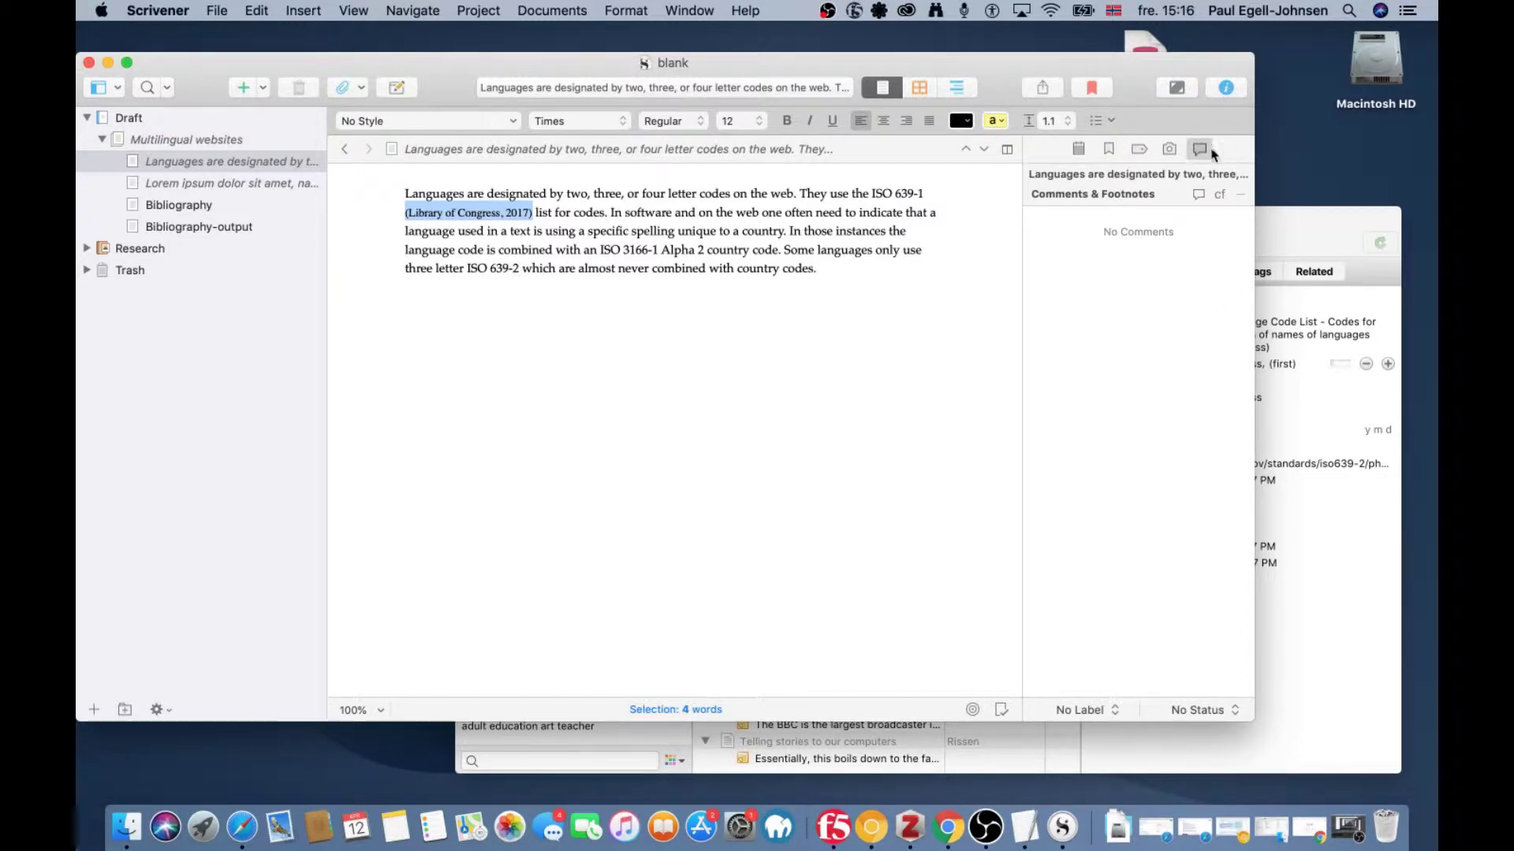
Attach a footnote reading '{Library of Congress, 2017}' to the selected citation, braces replacing parentheses.
click(1220, 197)
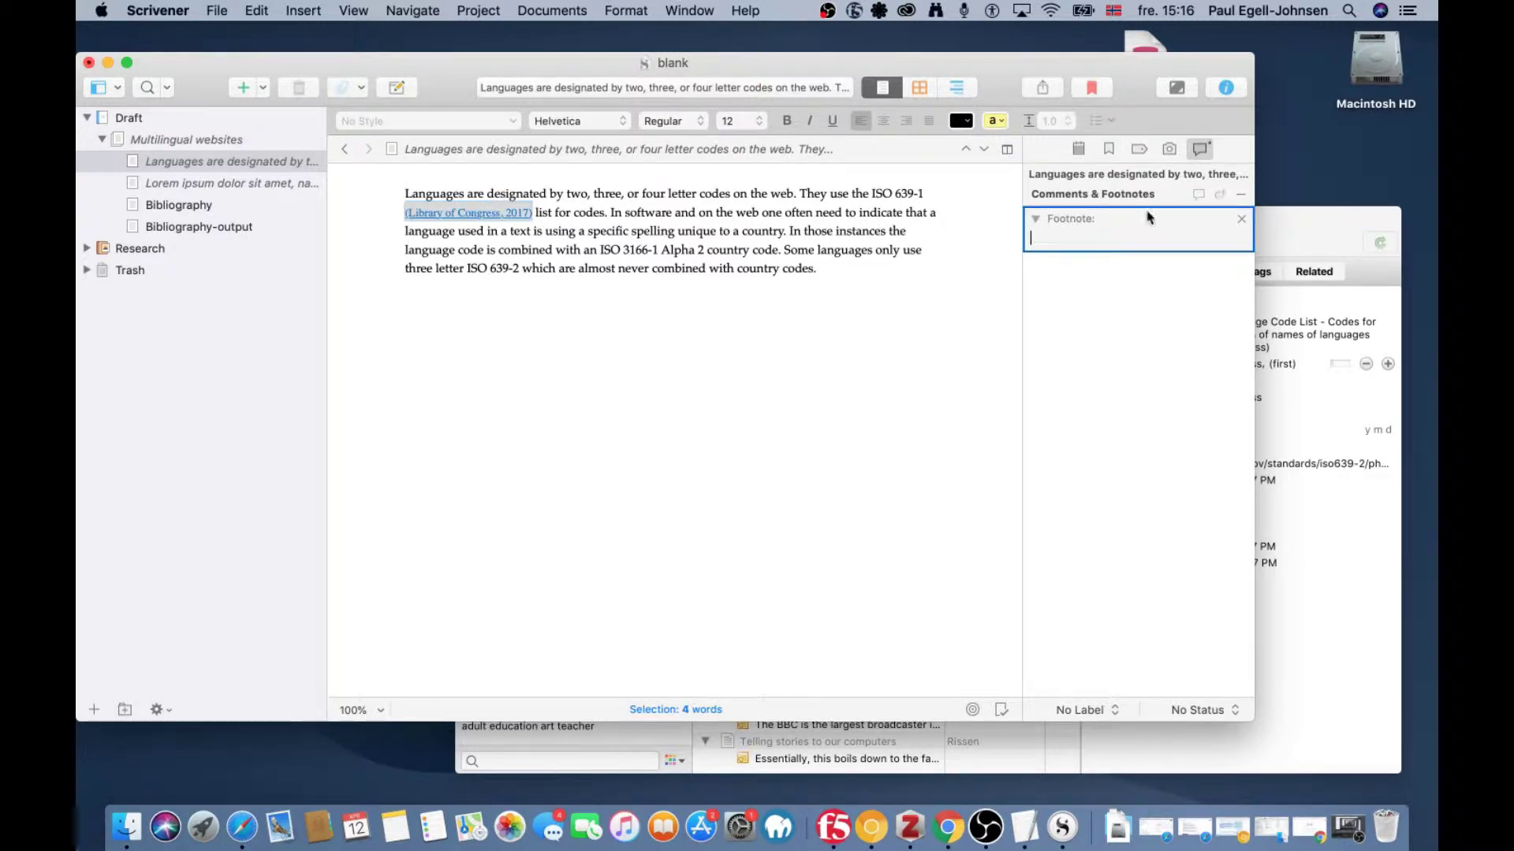
key(super+v)
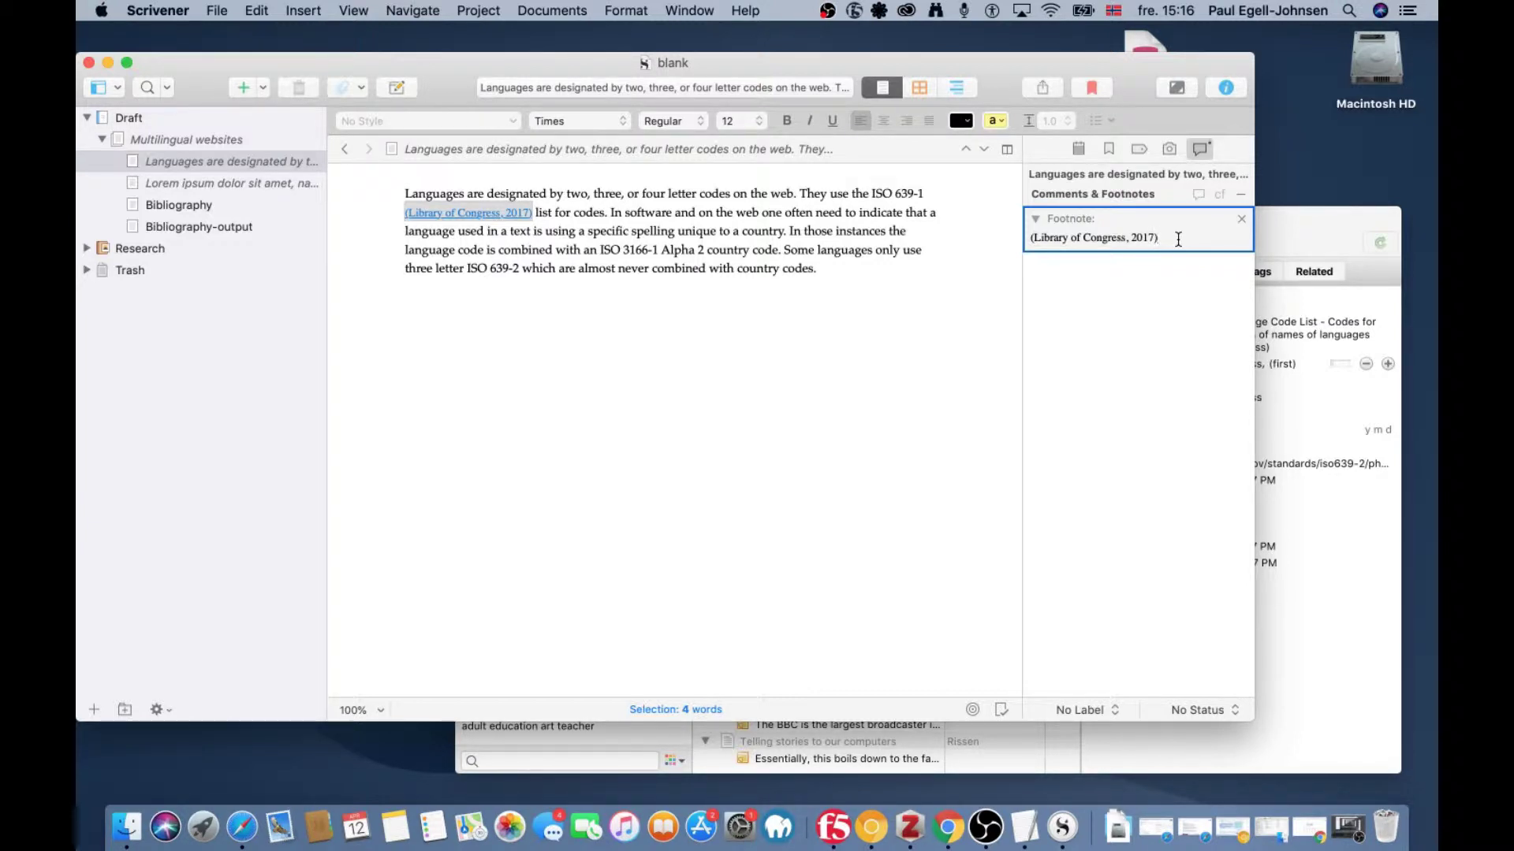
key(BackSpace)
key(Left)
key(Left)
key(Left)
key(BackSpace)
text({)
click(880, 268)
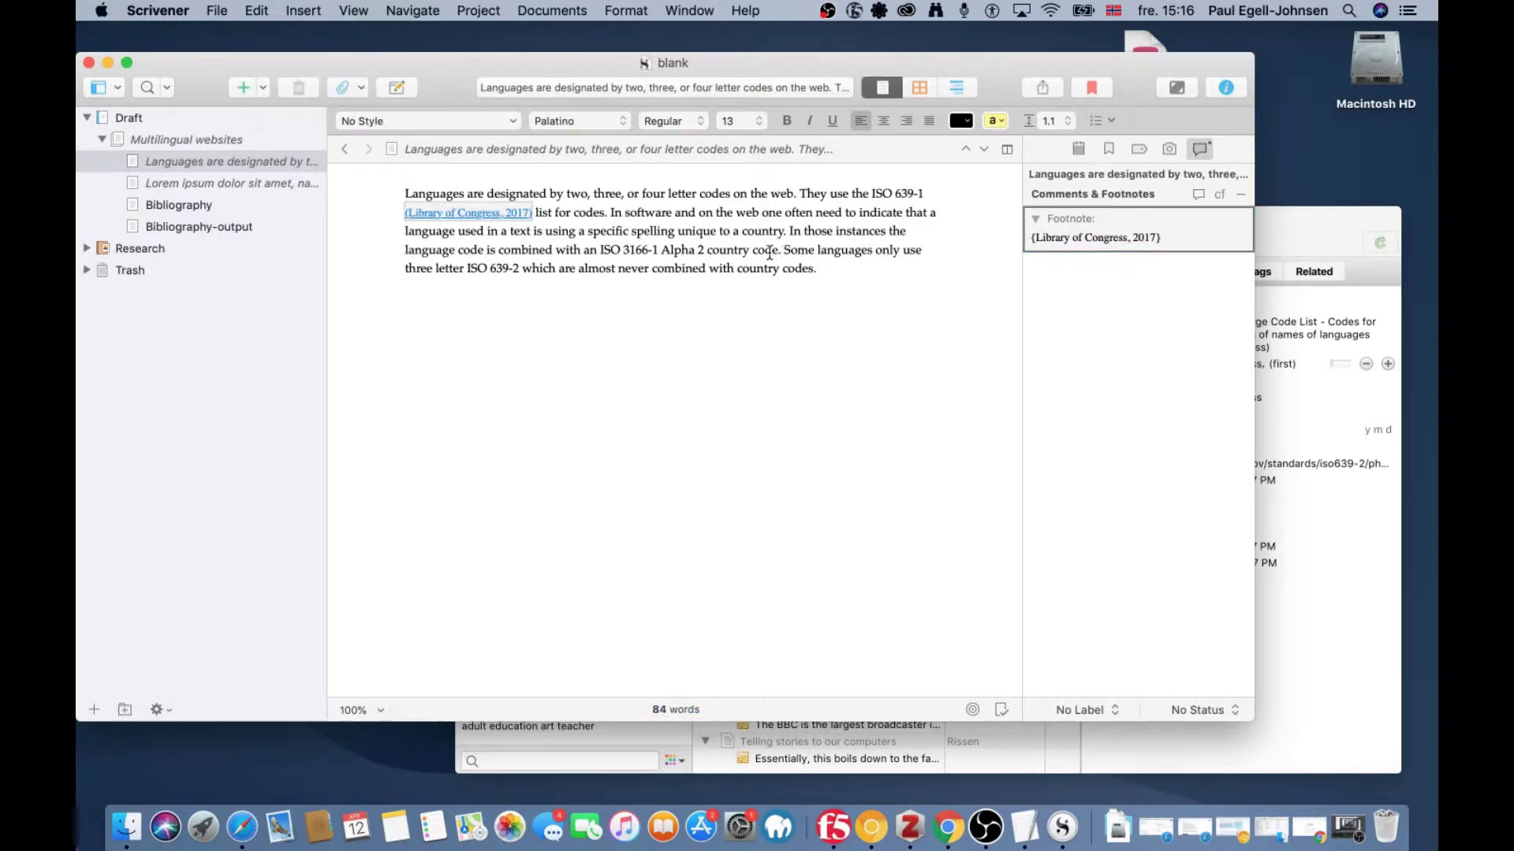
Set the caret after 'country code' and select the OBP Country Codes reference in Zotero.
click(779, 249)
key(super+Tab)
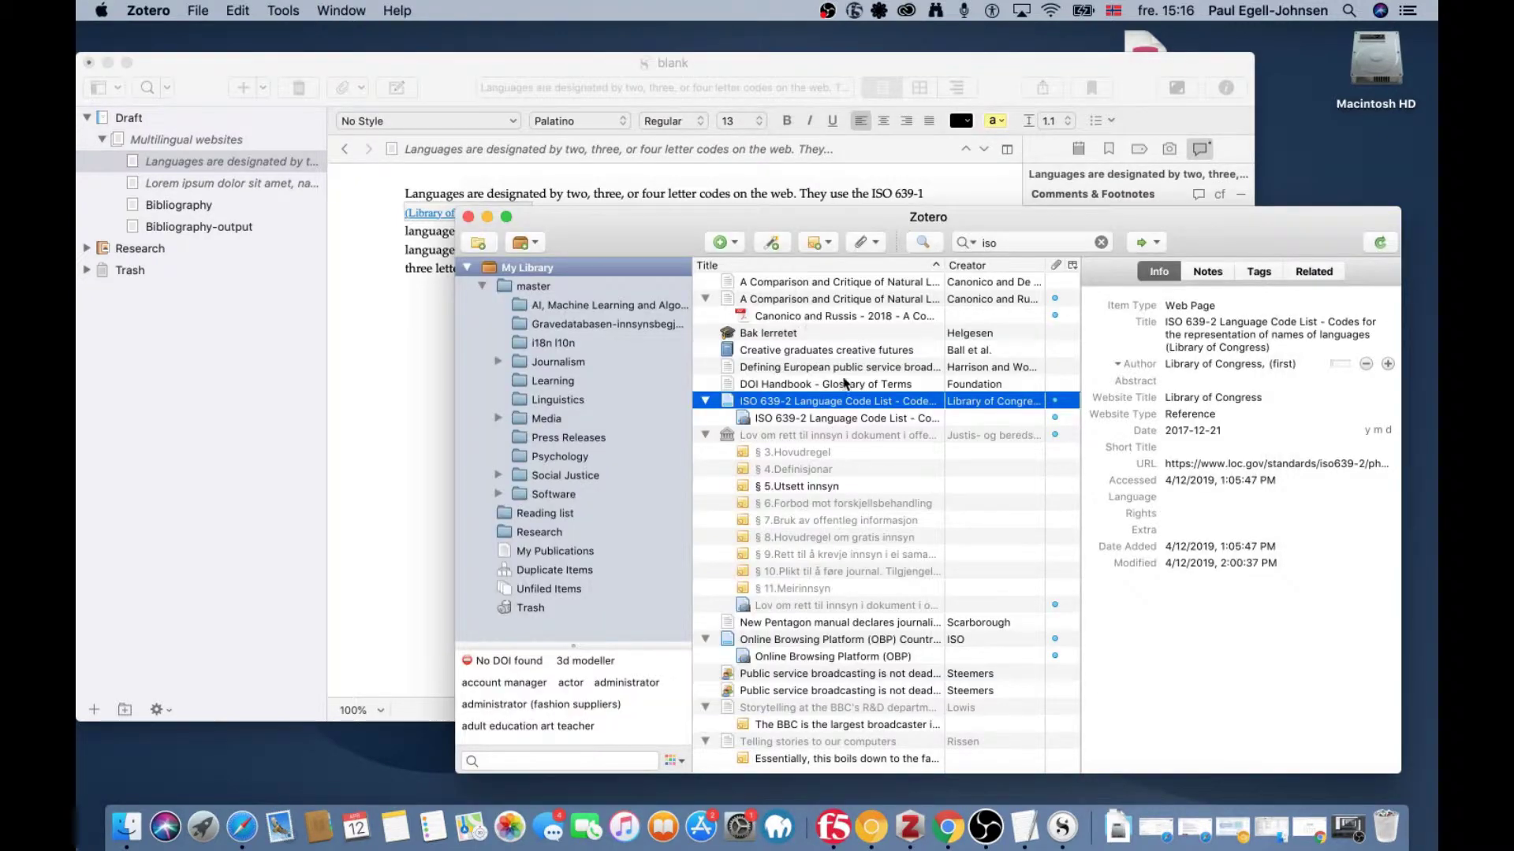
click(775, 641)
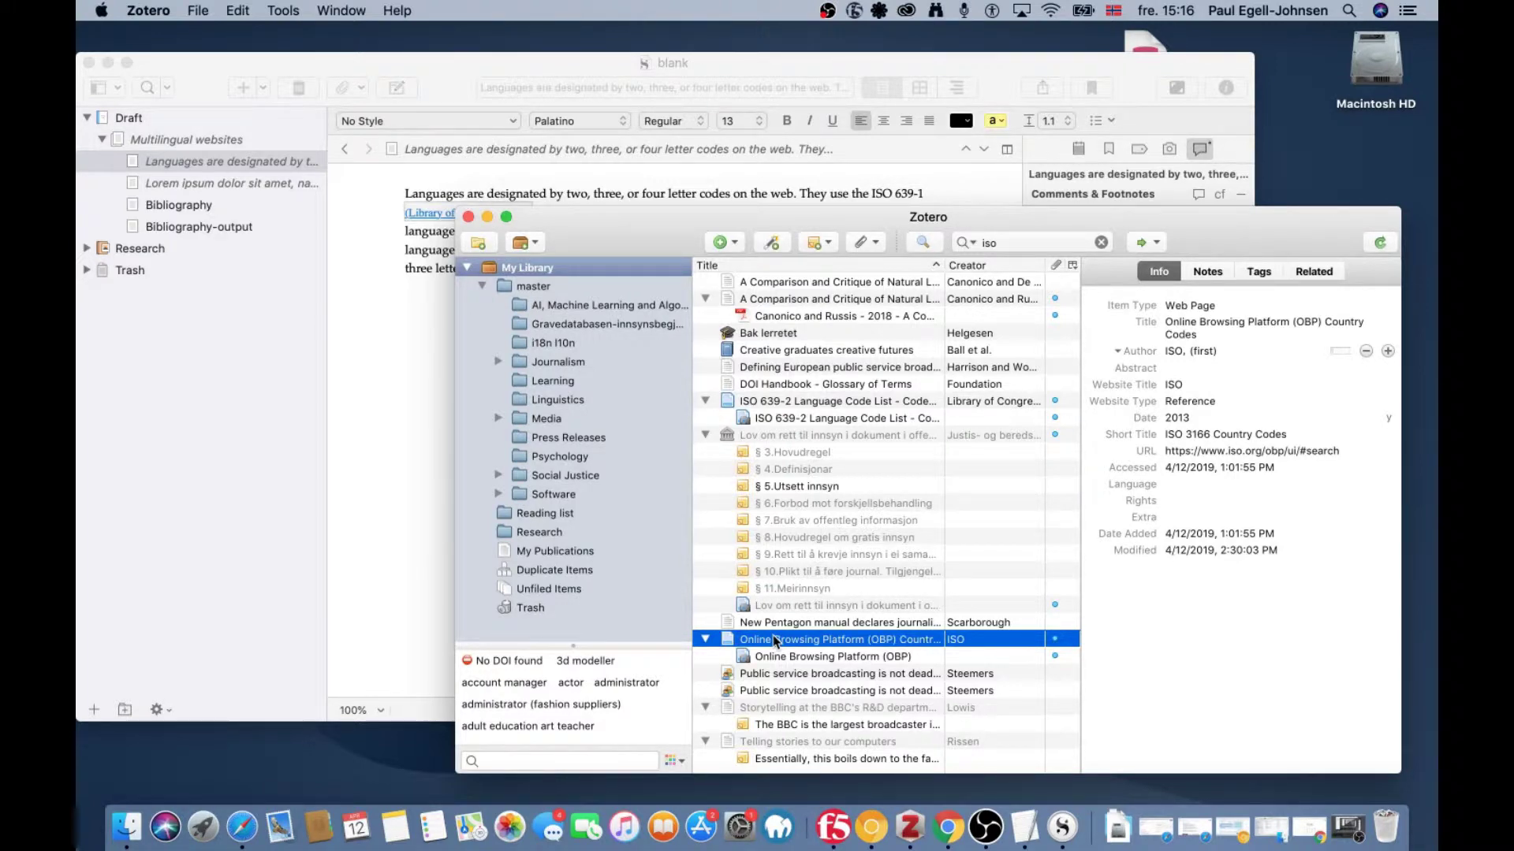
Undo the wrong Library of Congress paste and insert '(ISO, 2013)' after 'Alpha 2 country code'.
key(super+Tab)
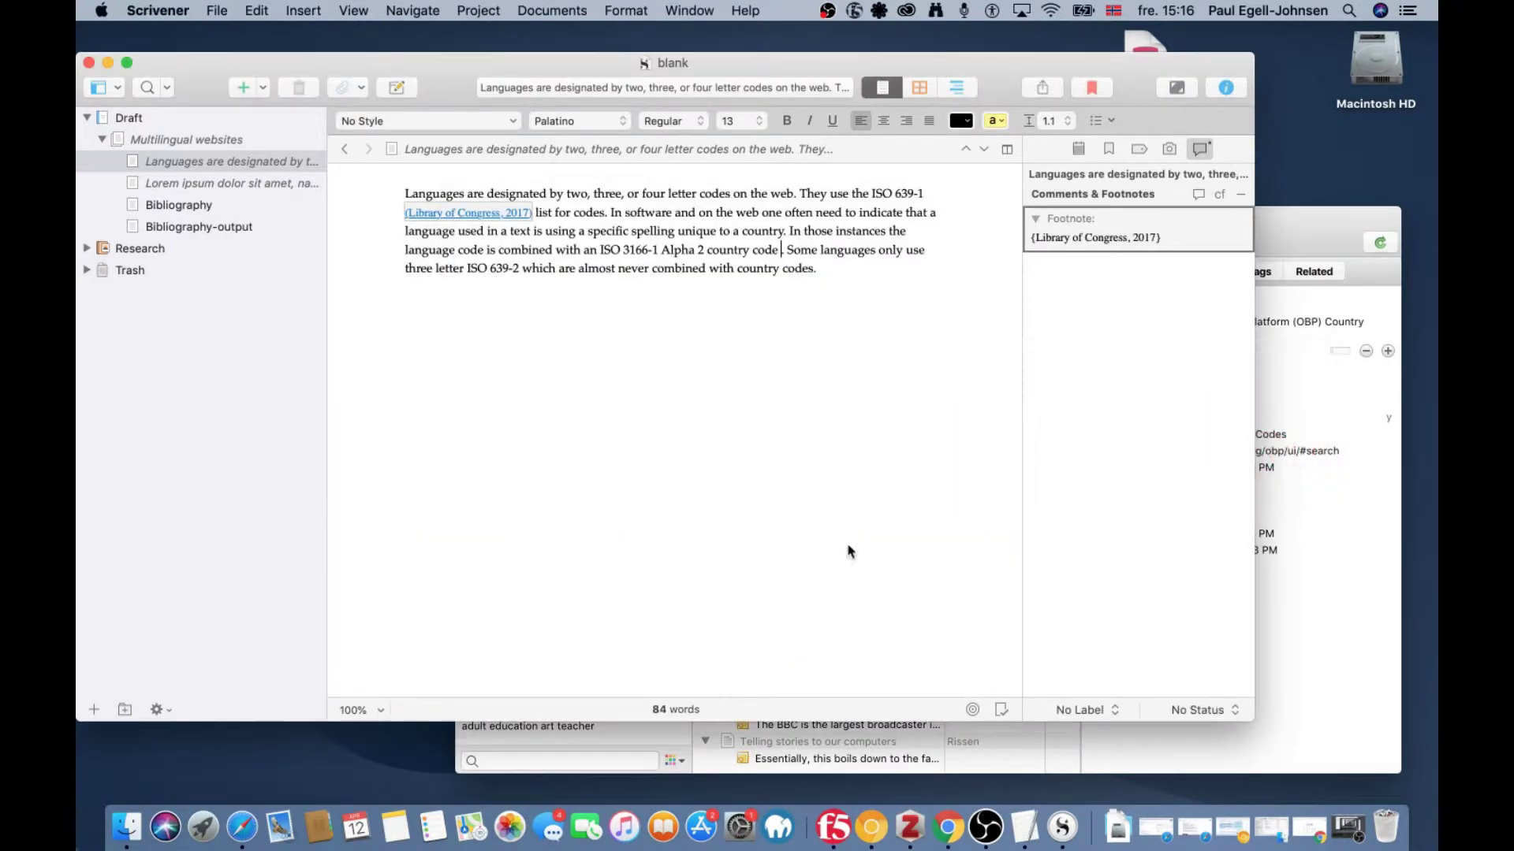
key(super+v)
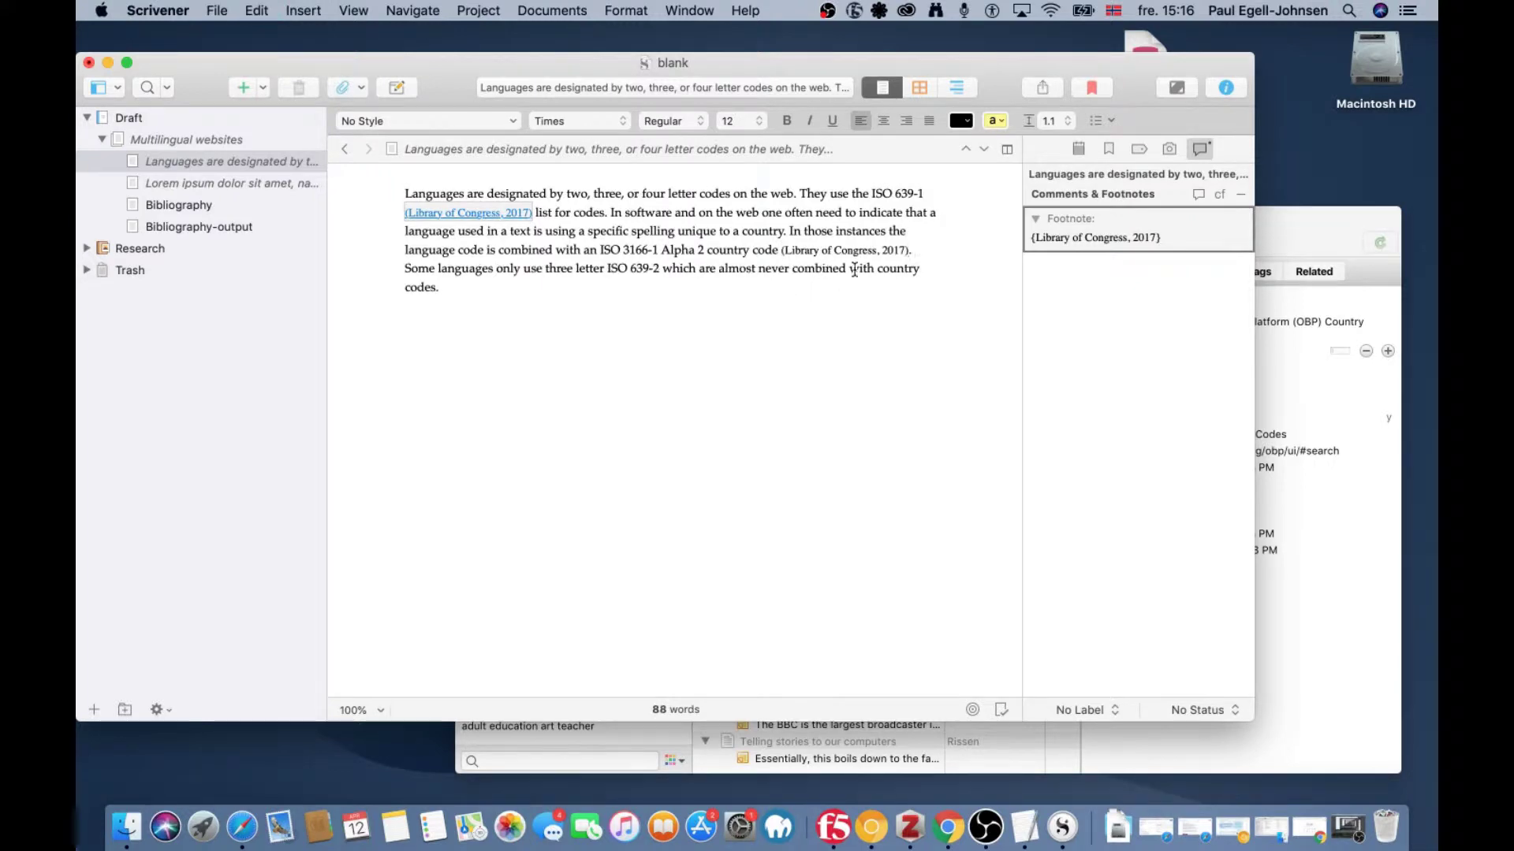
key(super+z)
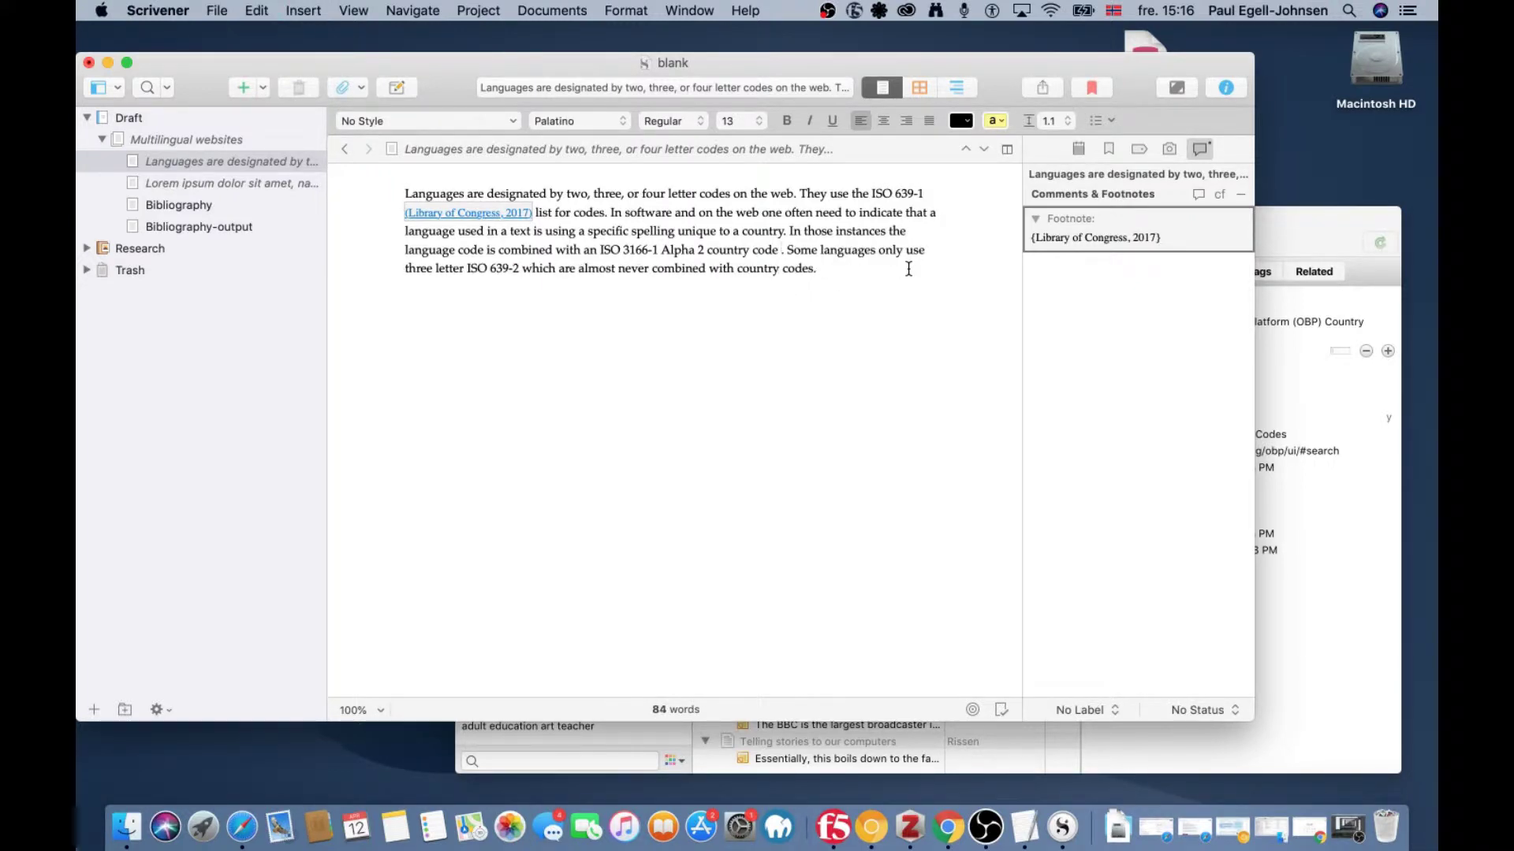
key(super+Tab)
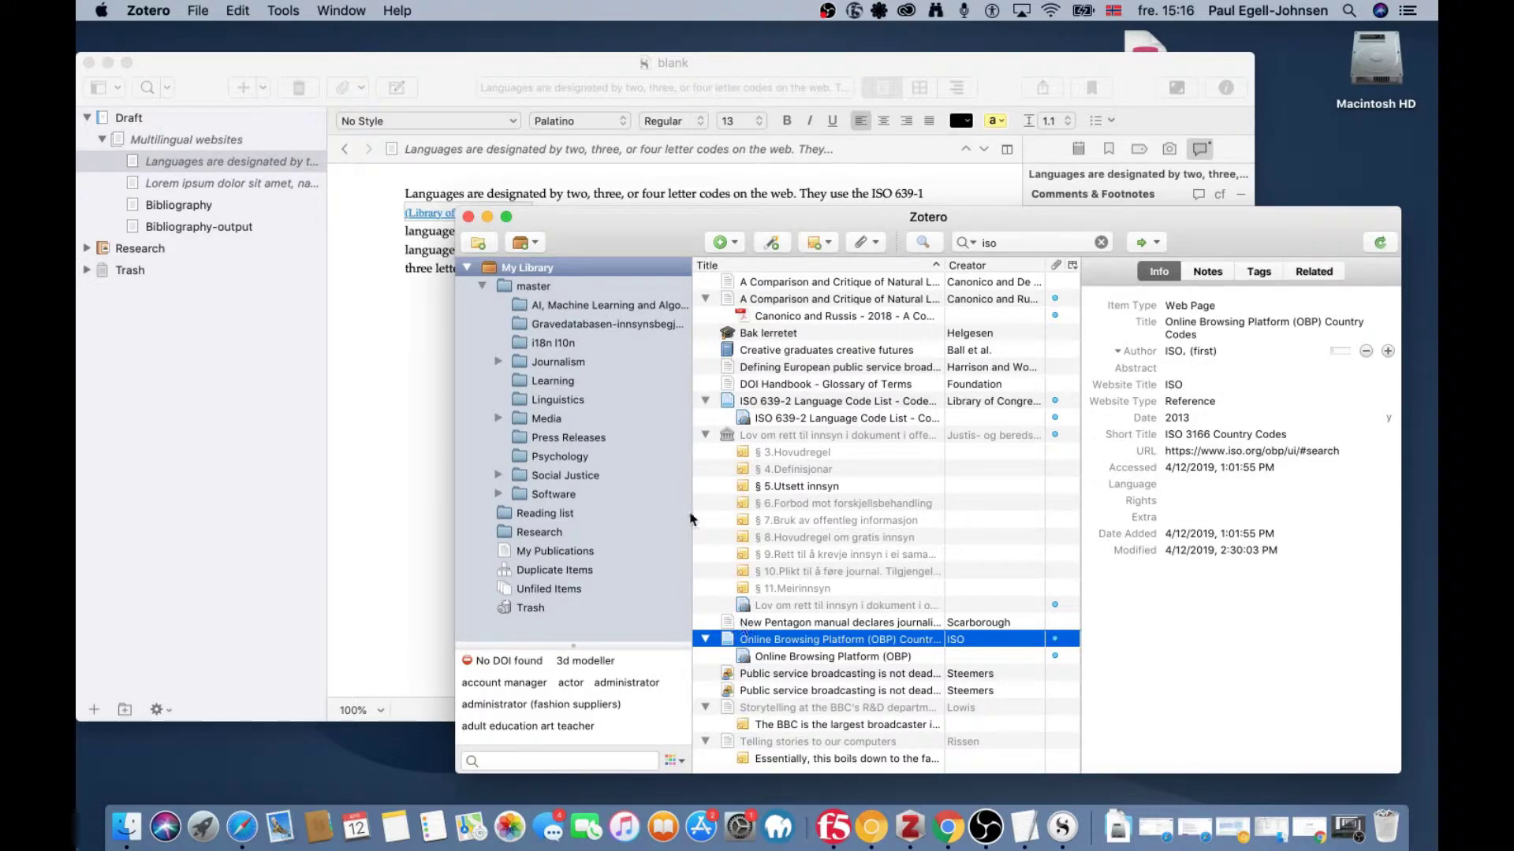
key(super+Tab)
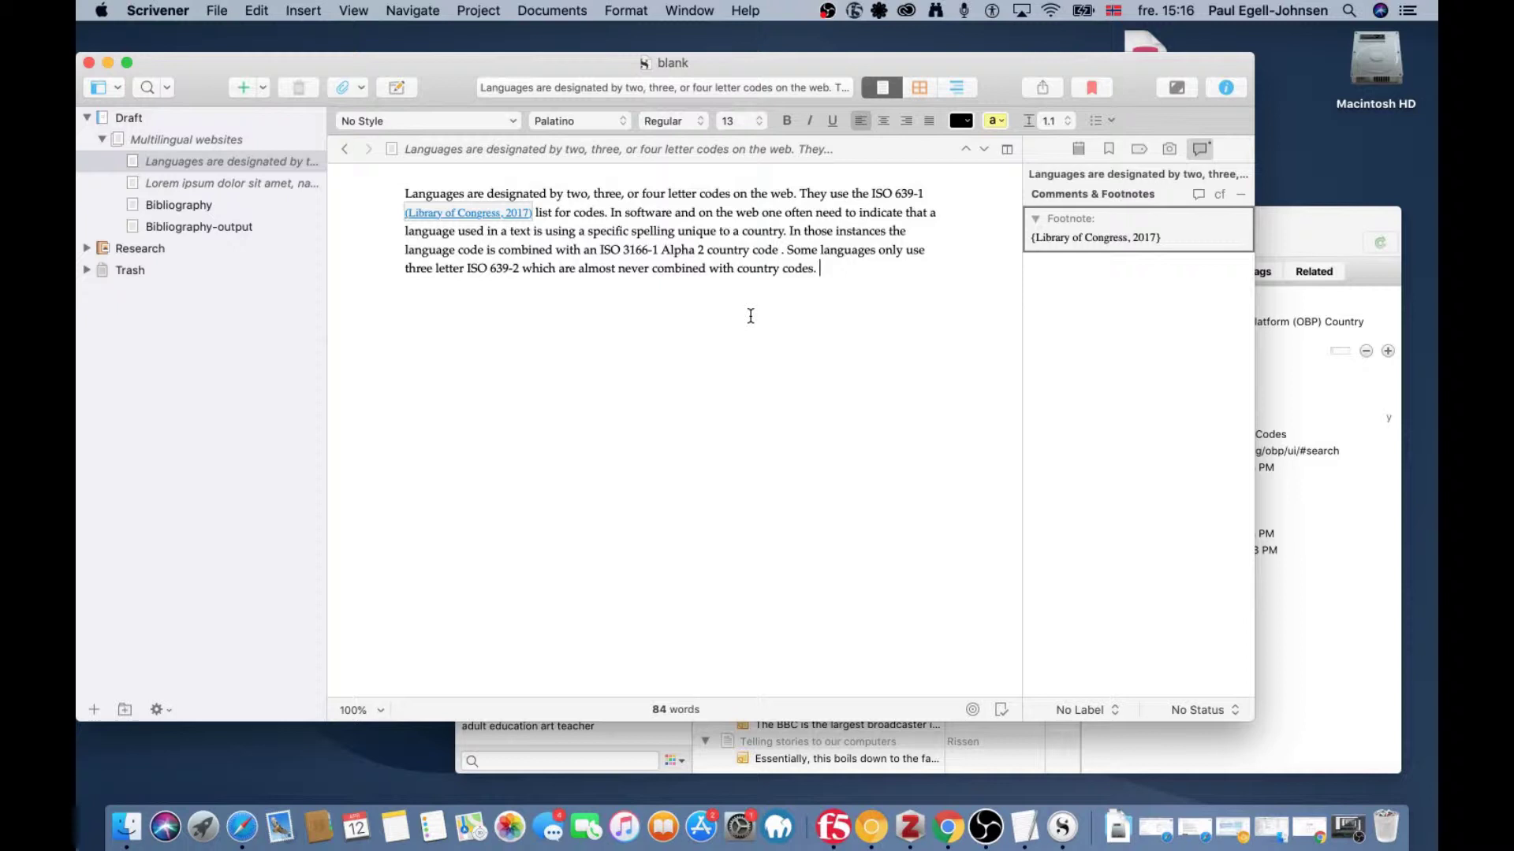
shift+click(780, 250)
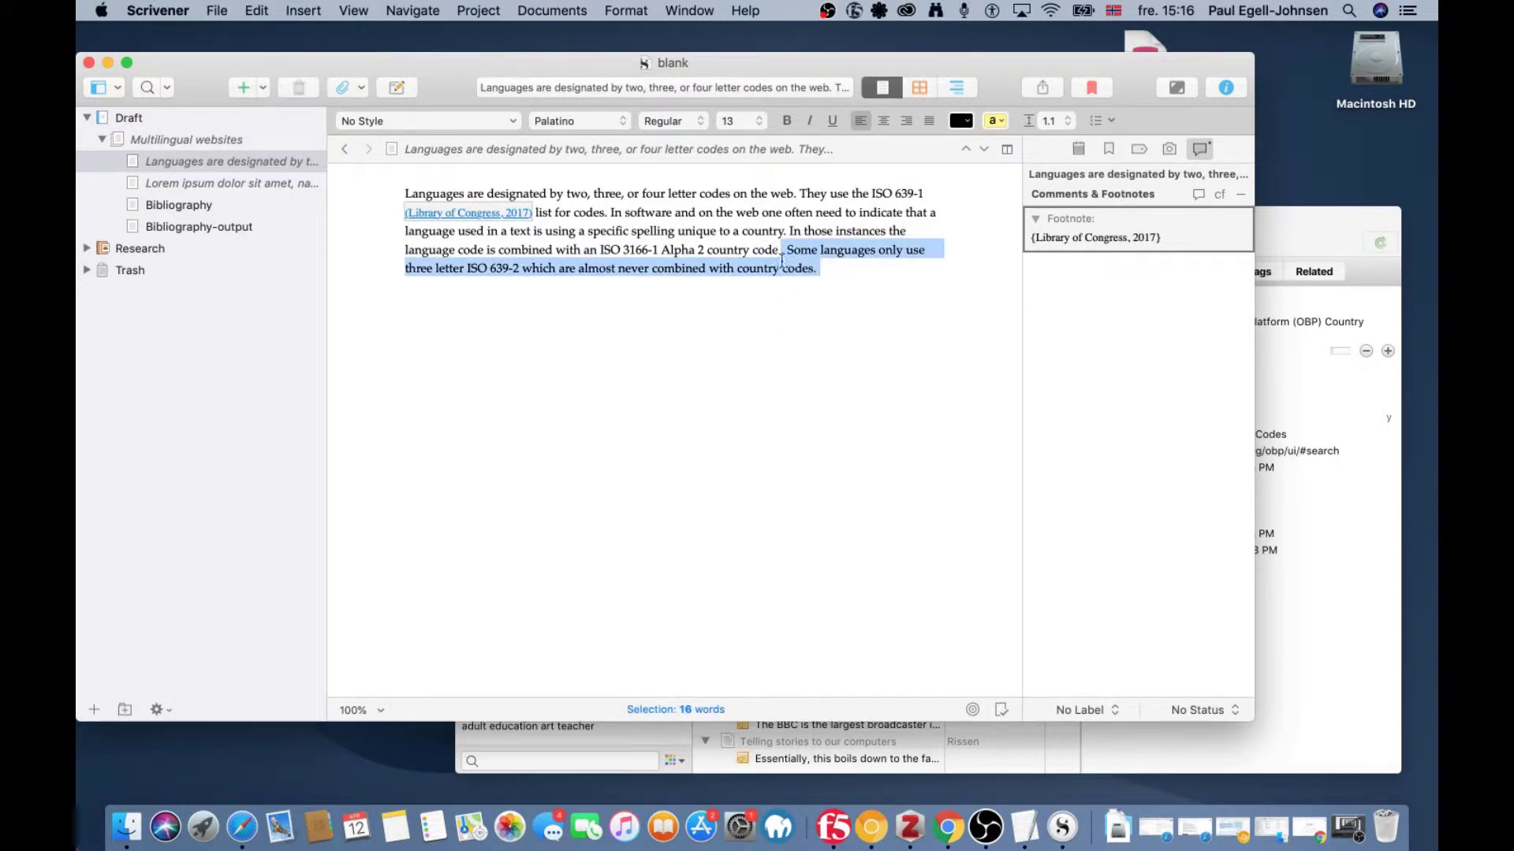
click(781, 250)
text((ISO, 2013))
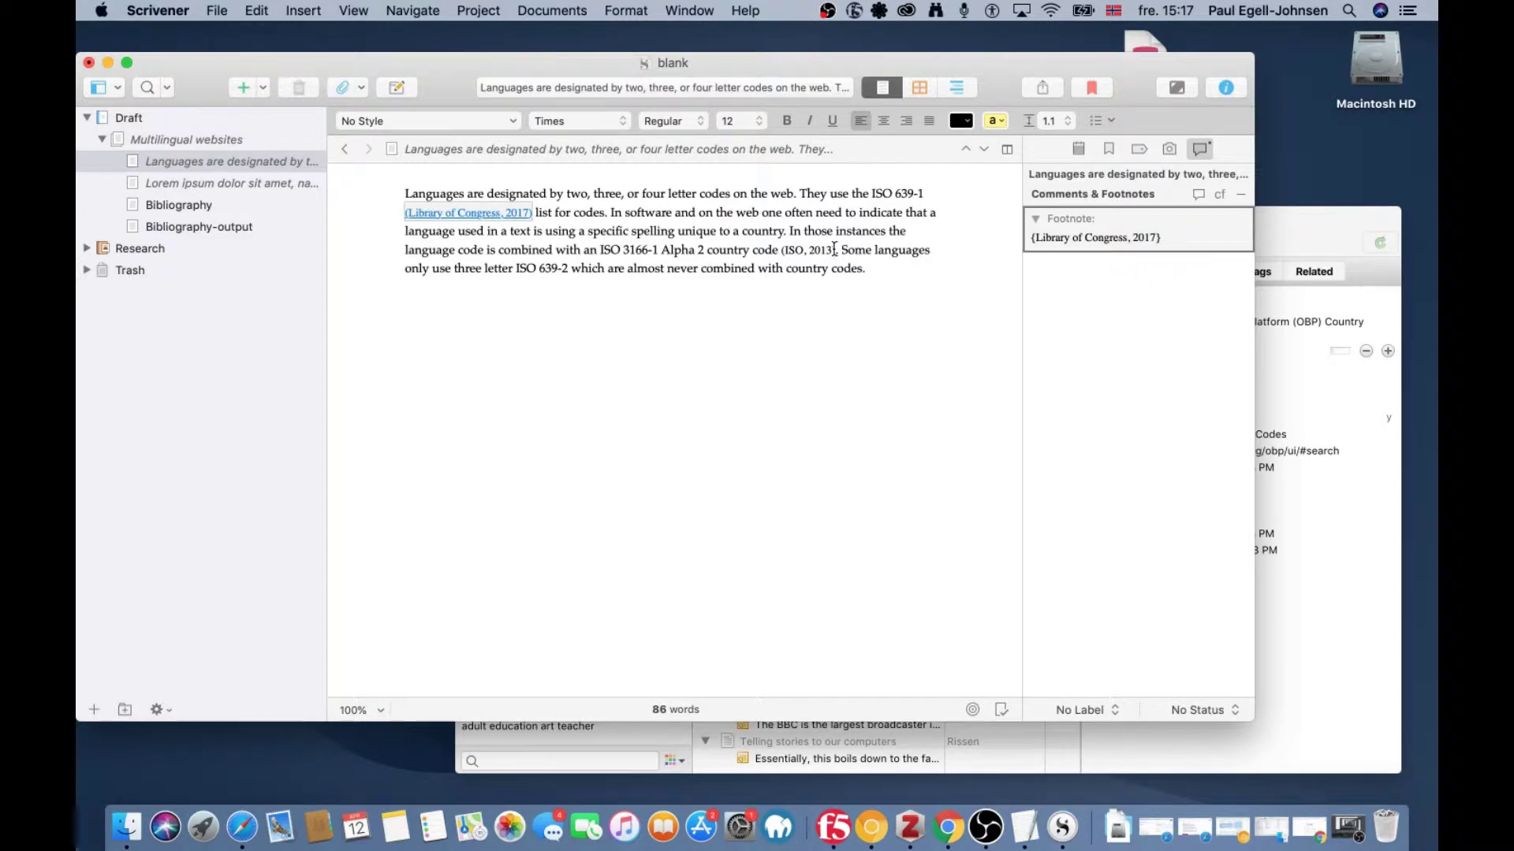
Footnote the '(ISO, 2013)' citation with the text '{ISO, 2013}', using curly braces.
drag(836, 250, 780, 250)
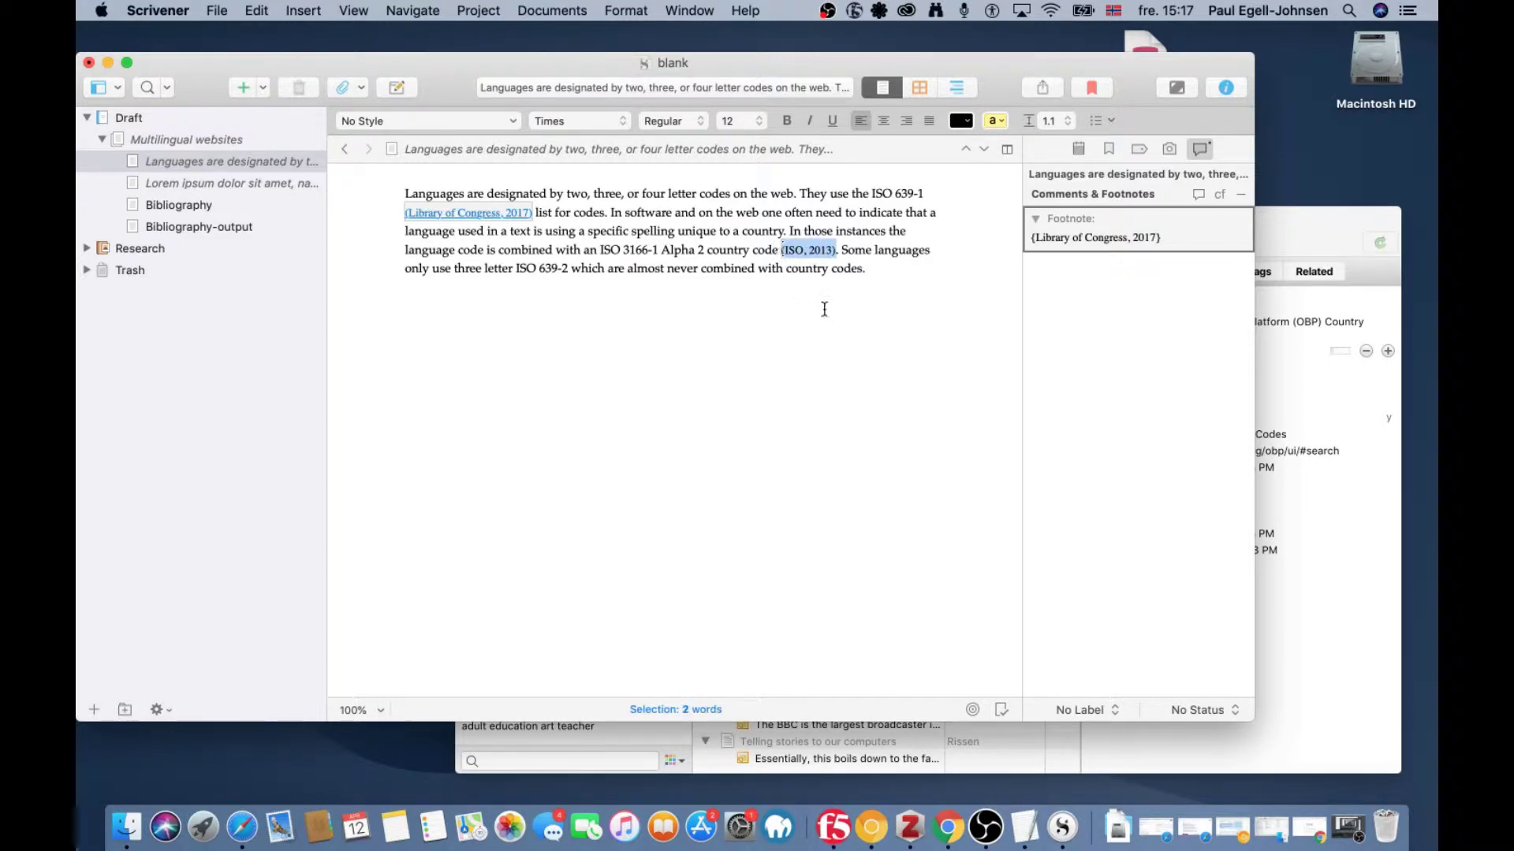
click(1218, 195)
text({ISO, 2013})
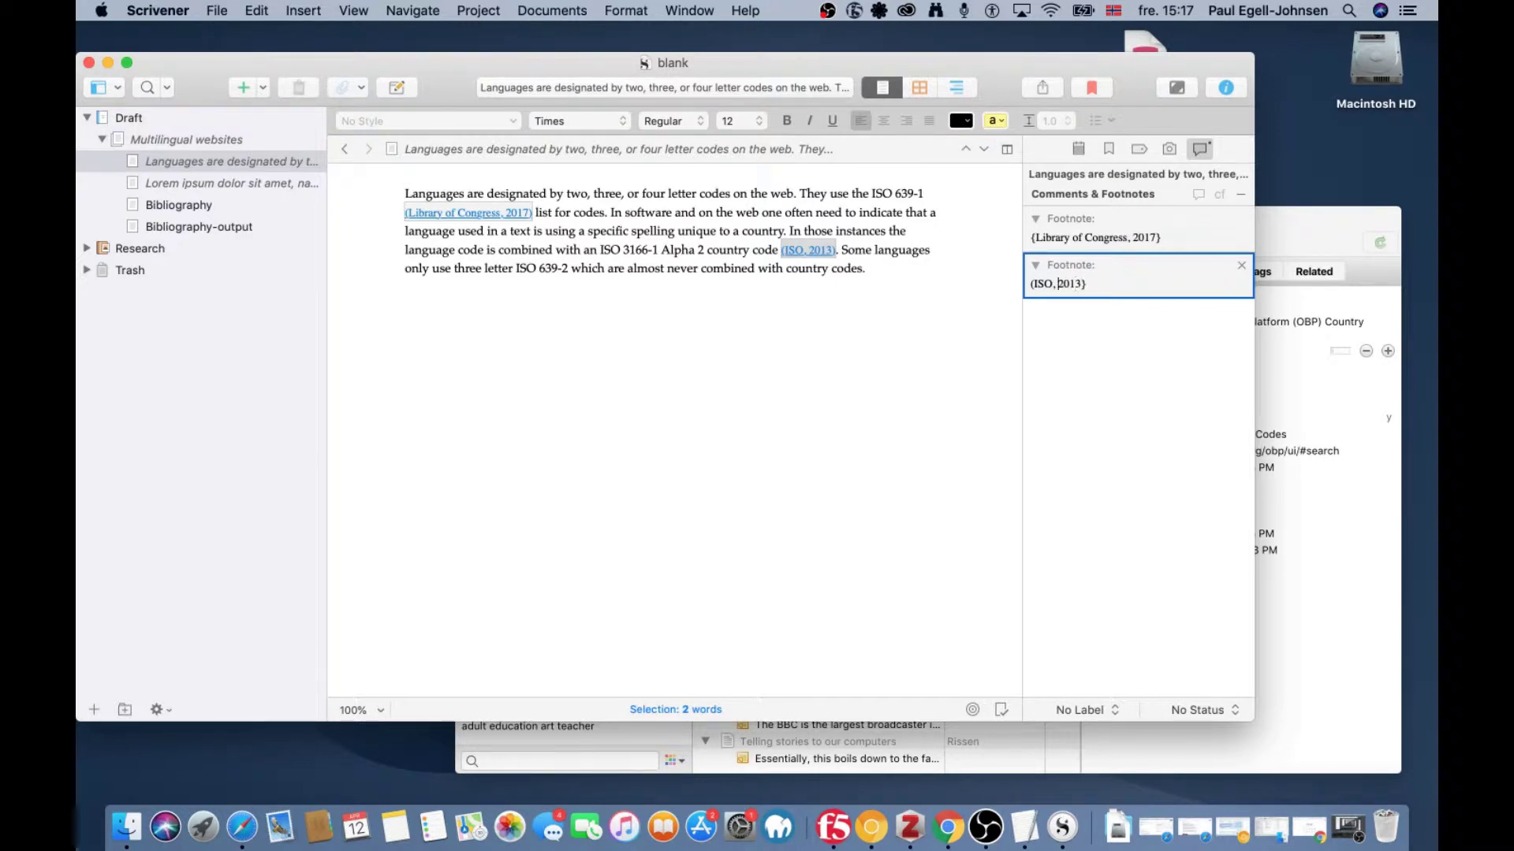
key(BackSpace)
text({)
click(904, 342)
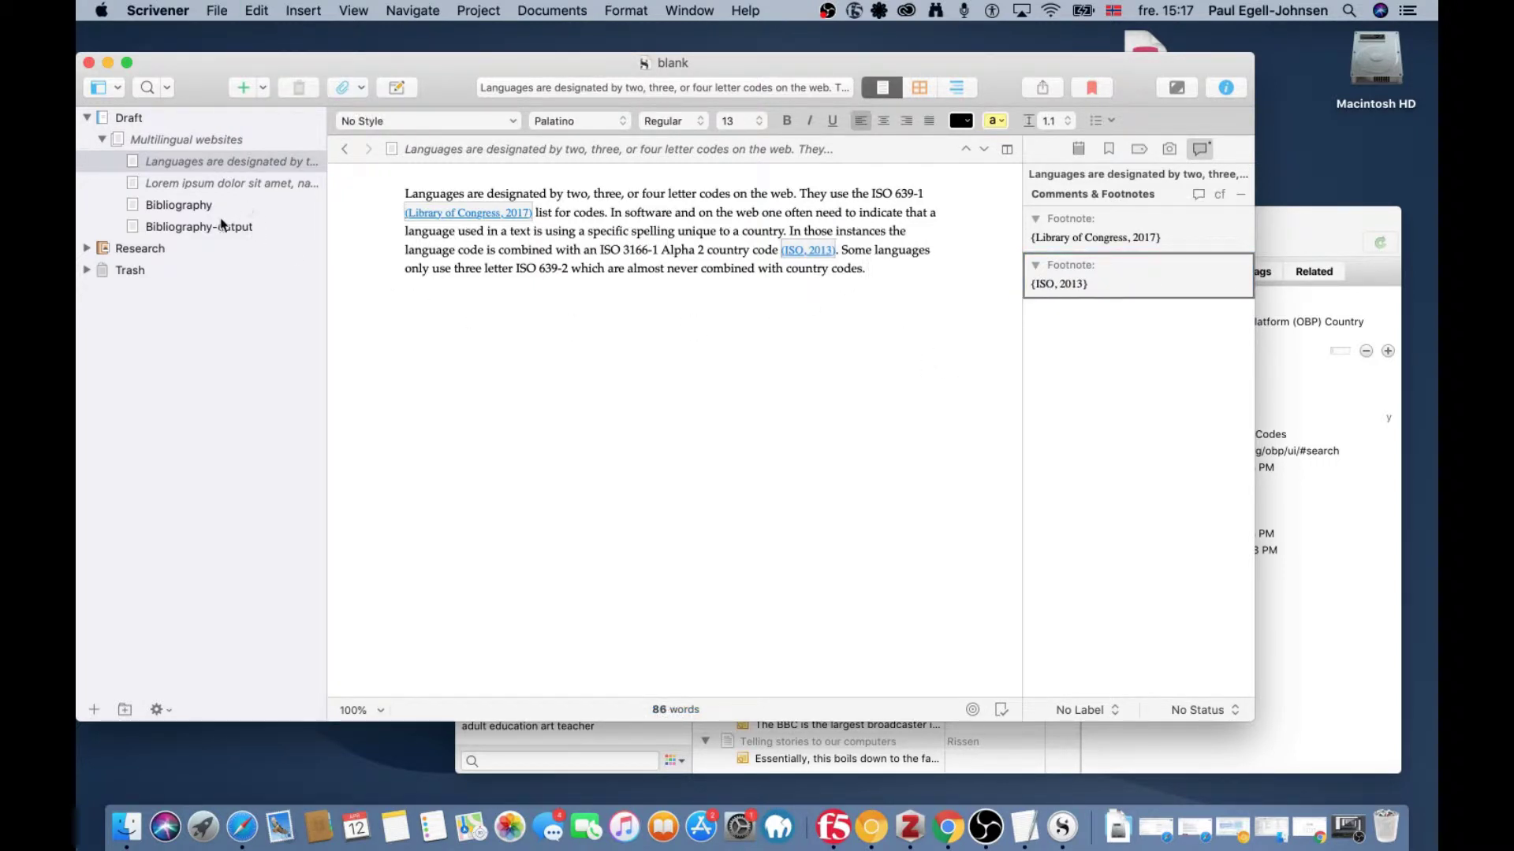
Check the Bibliography and empty Bibliography-output documents in the binder, then bring up Compile.
click(201, 229)
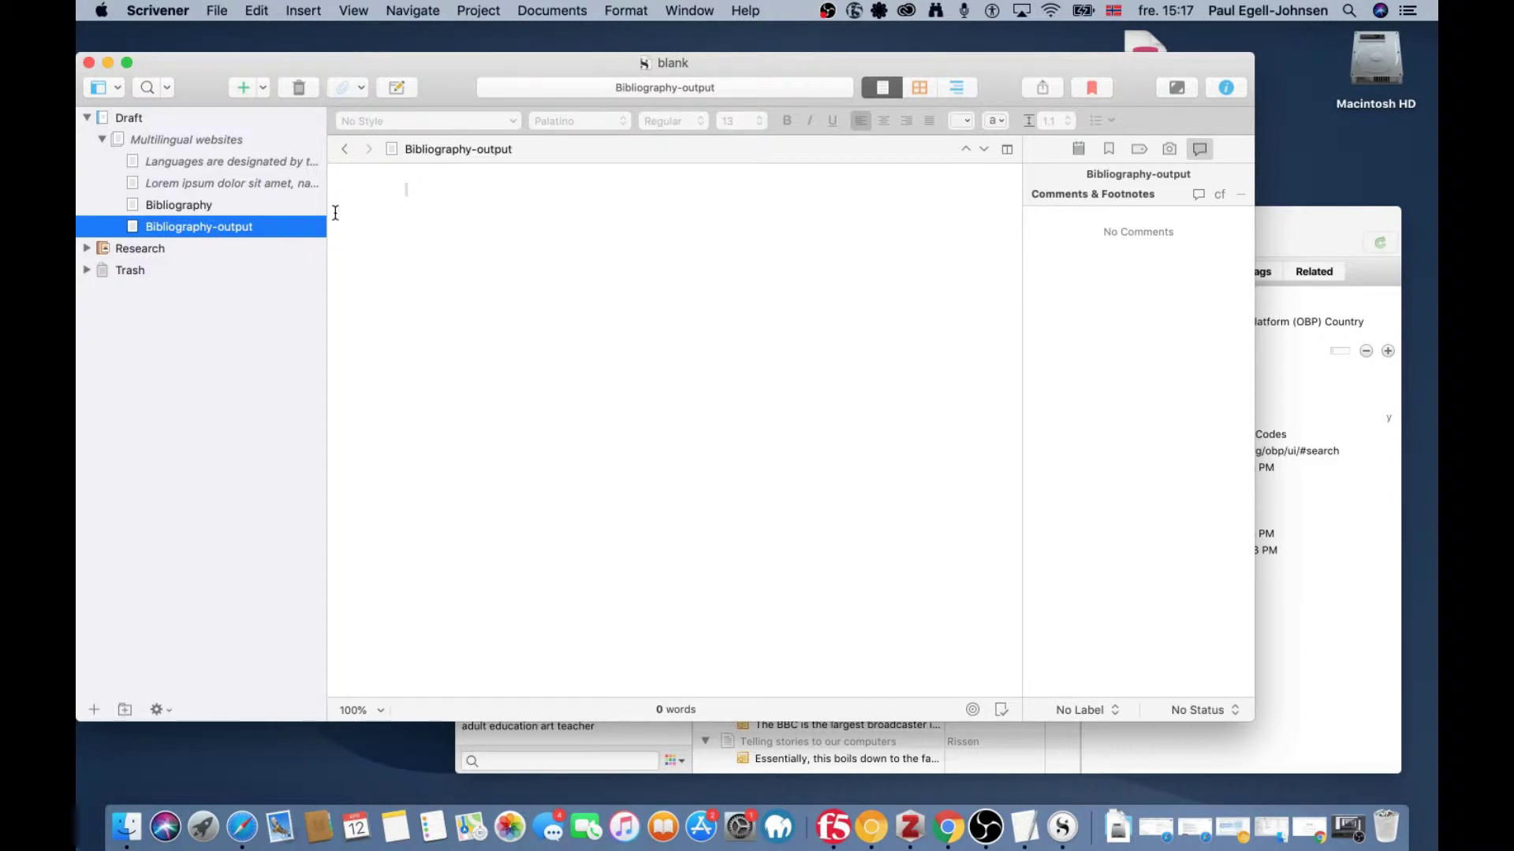
click(414, 192)
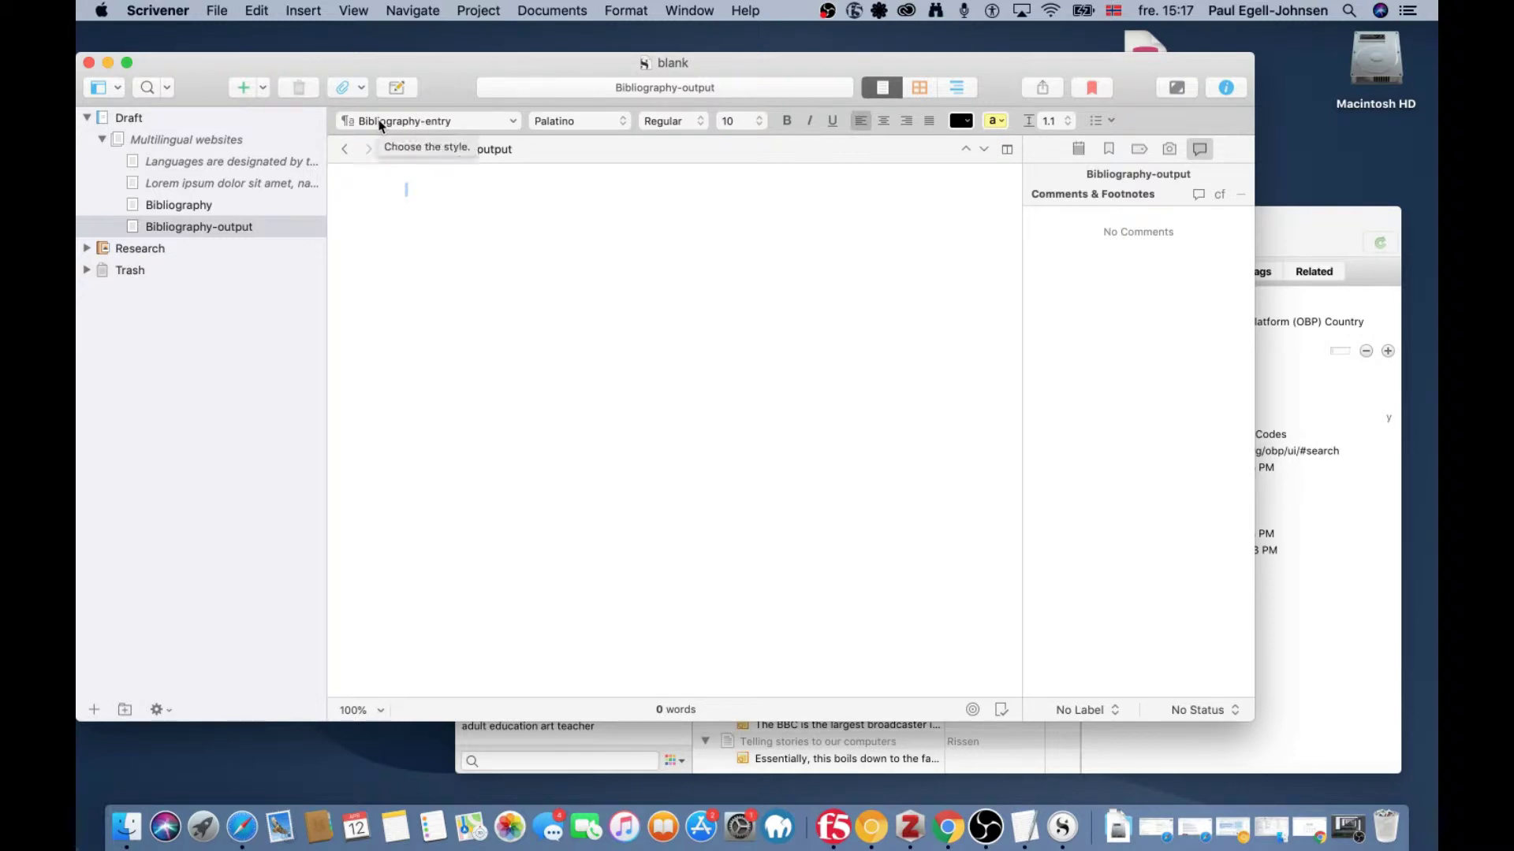
click(213, 208)
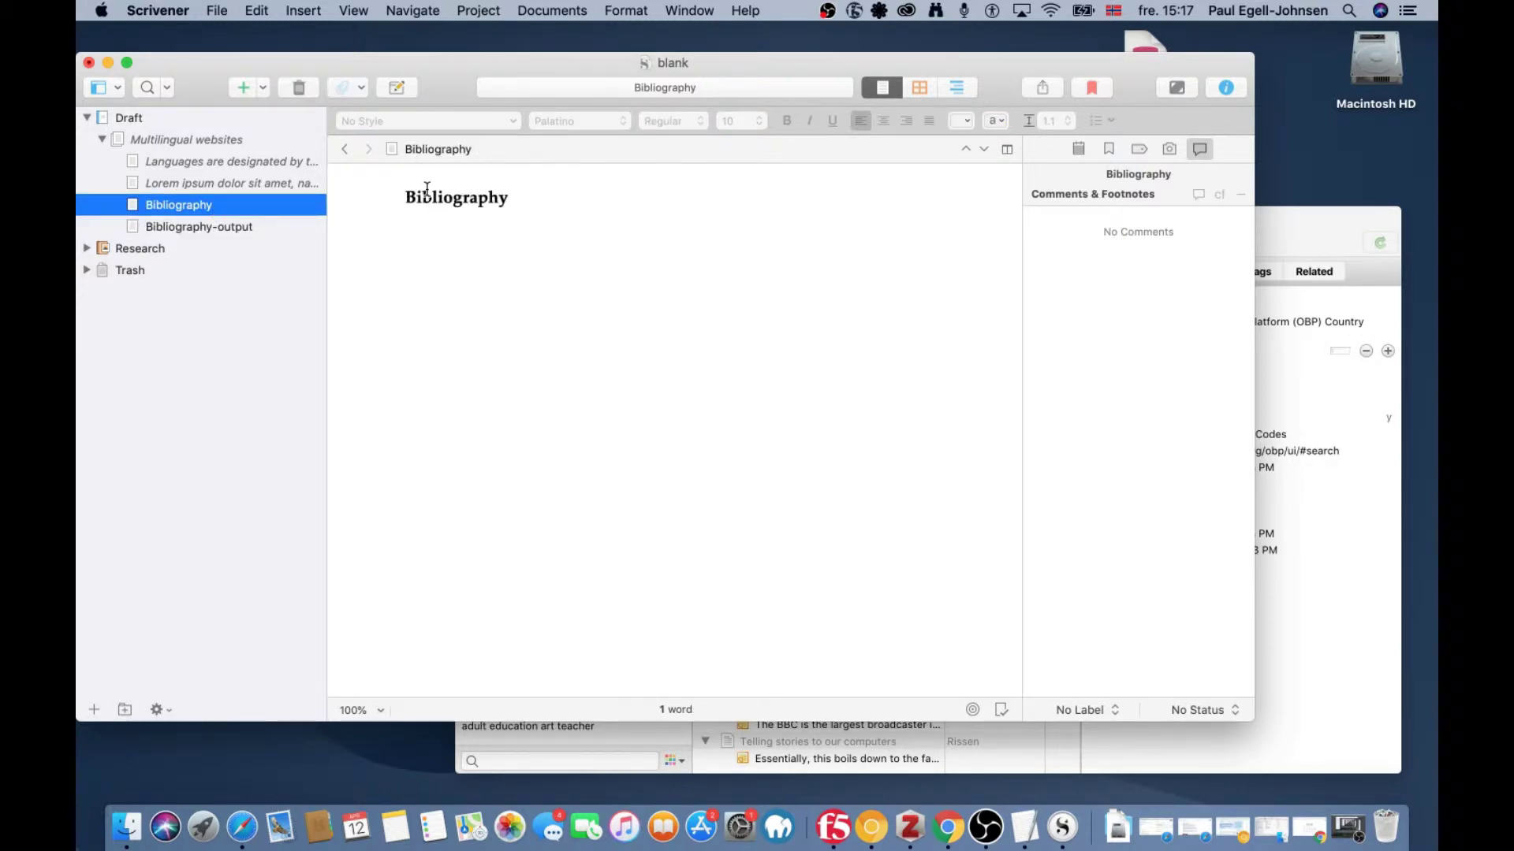
click(223, 231)
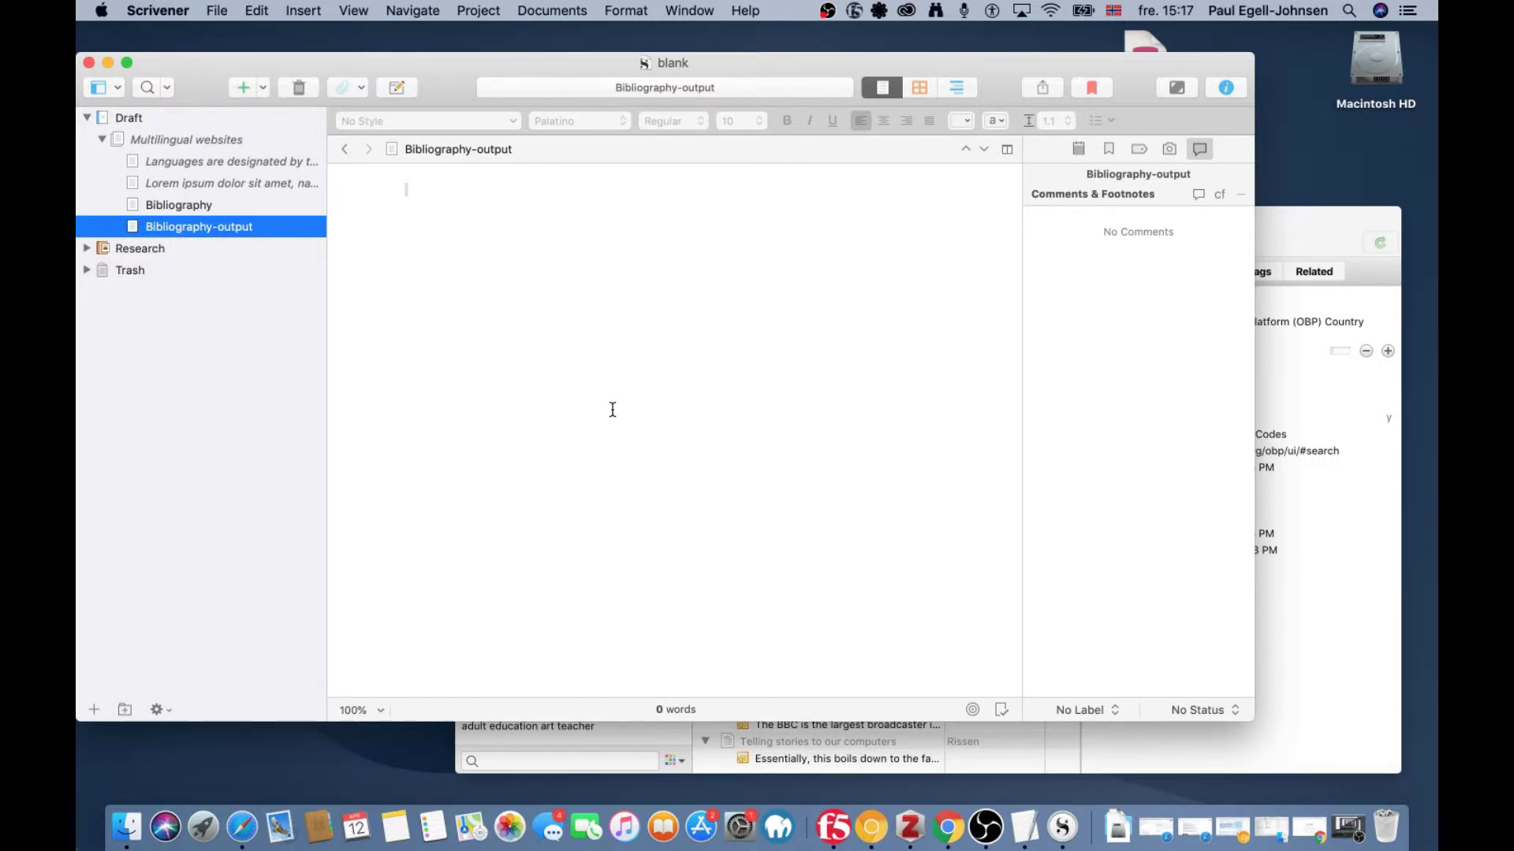
key(super+s)
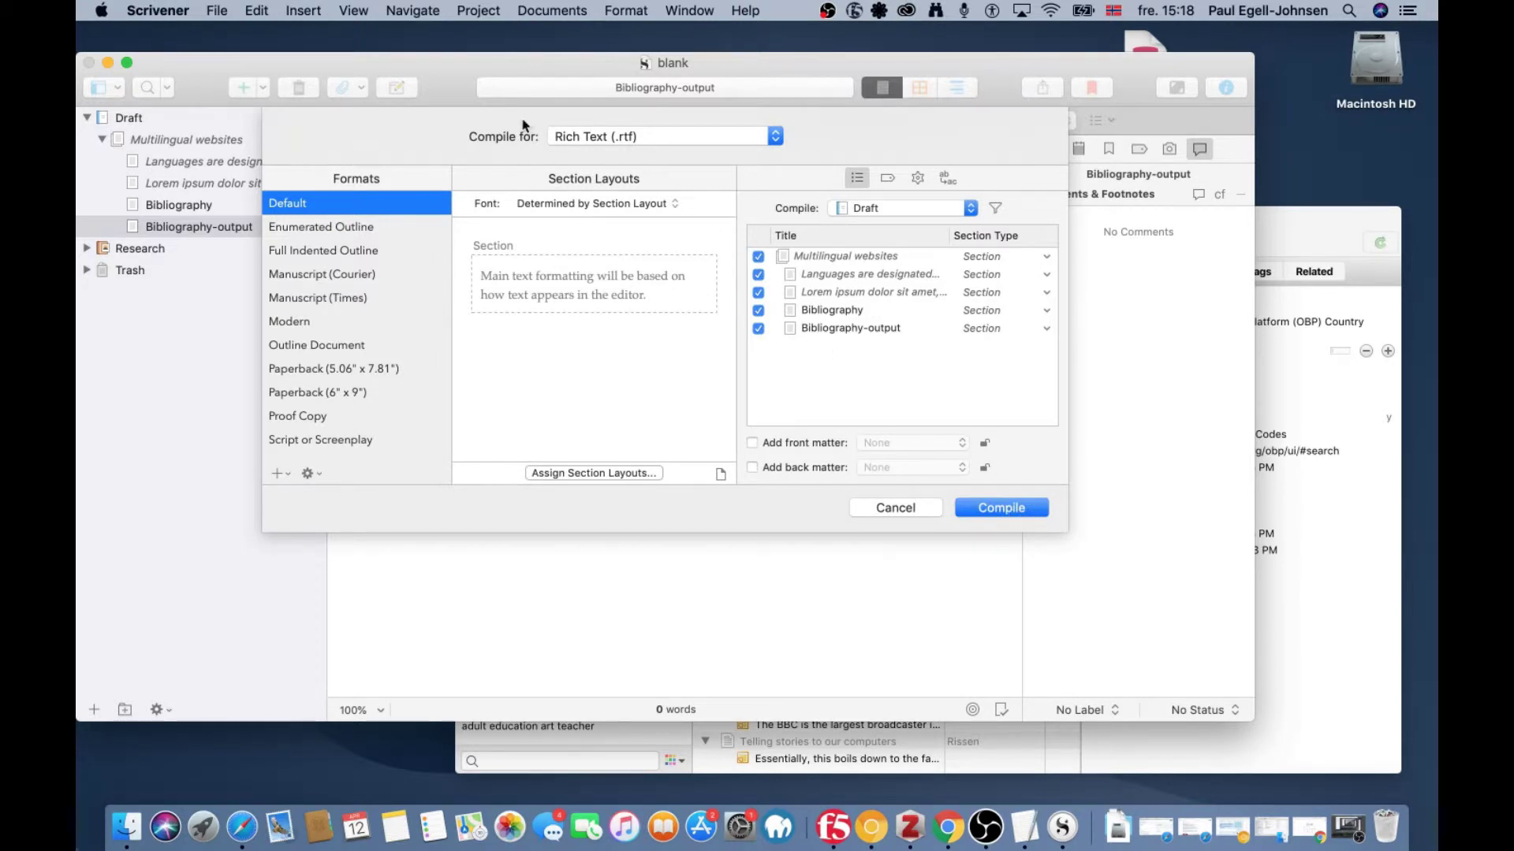
Compile the draft as Rich Text (.rtf) to 'blank', replacing the existing file.
click(624, 137)
click(635, 136)
click(650, 136)
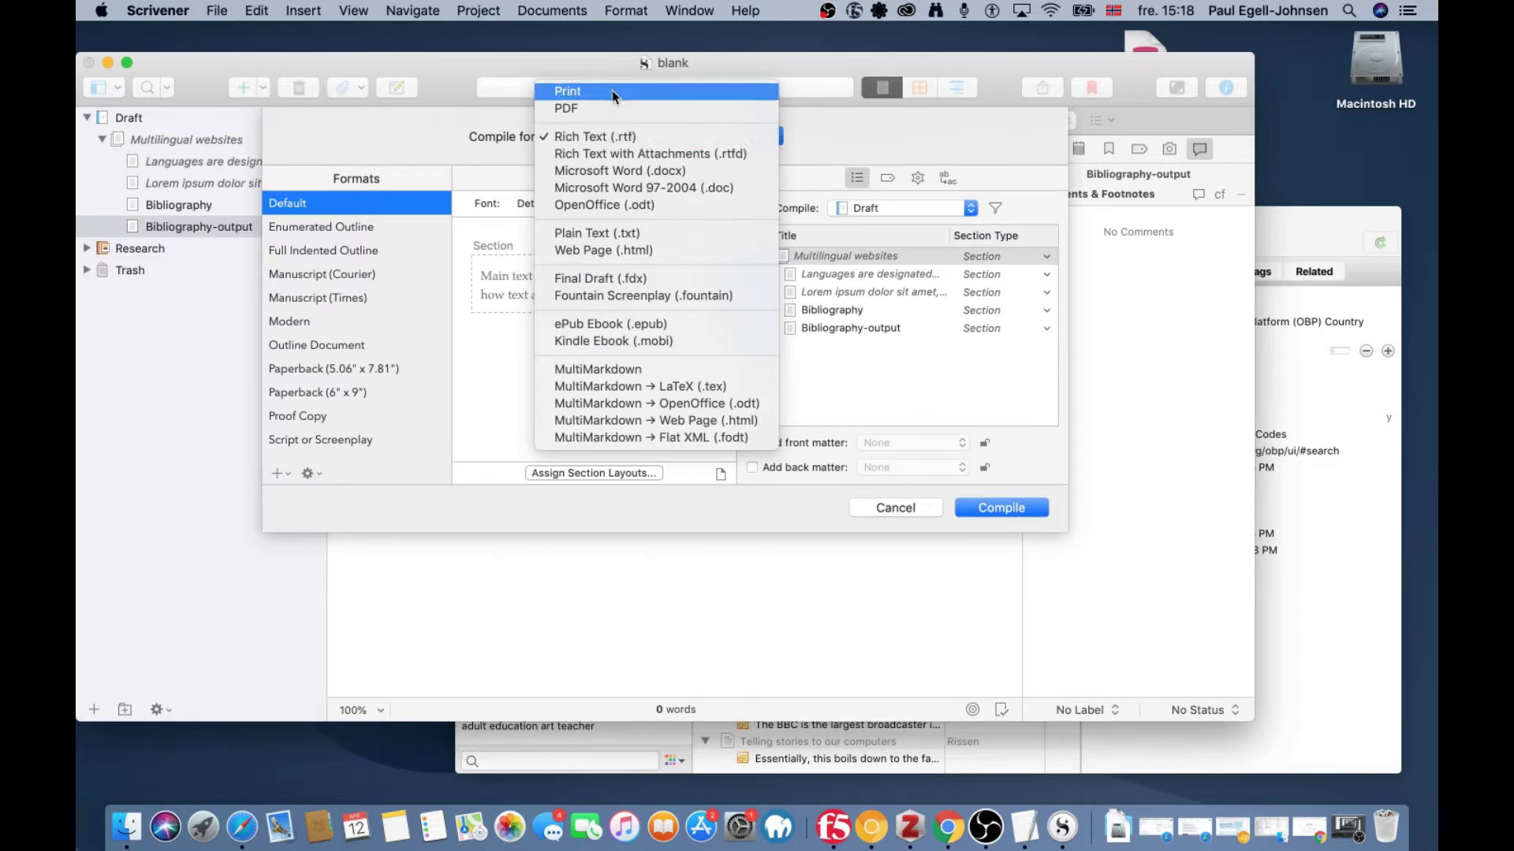
click(613, 93)
click(617, 134)
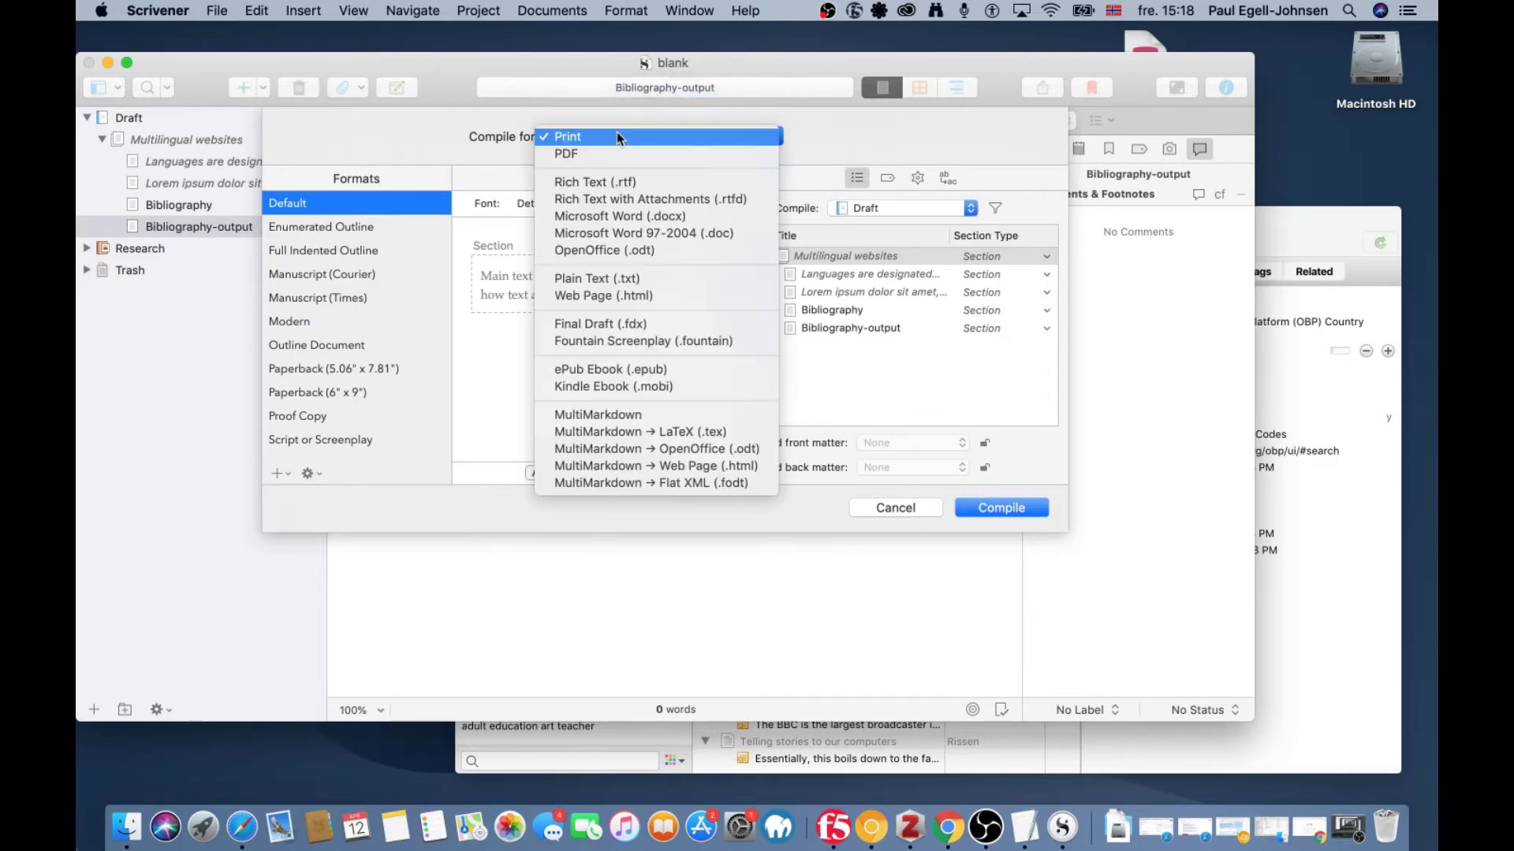
click(617, 183)
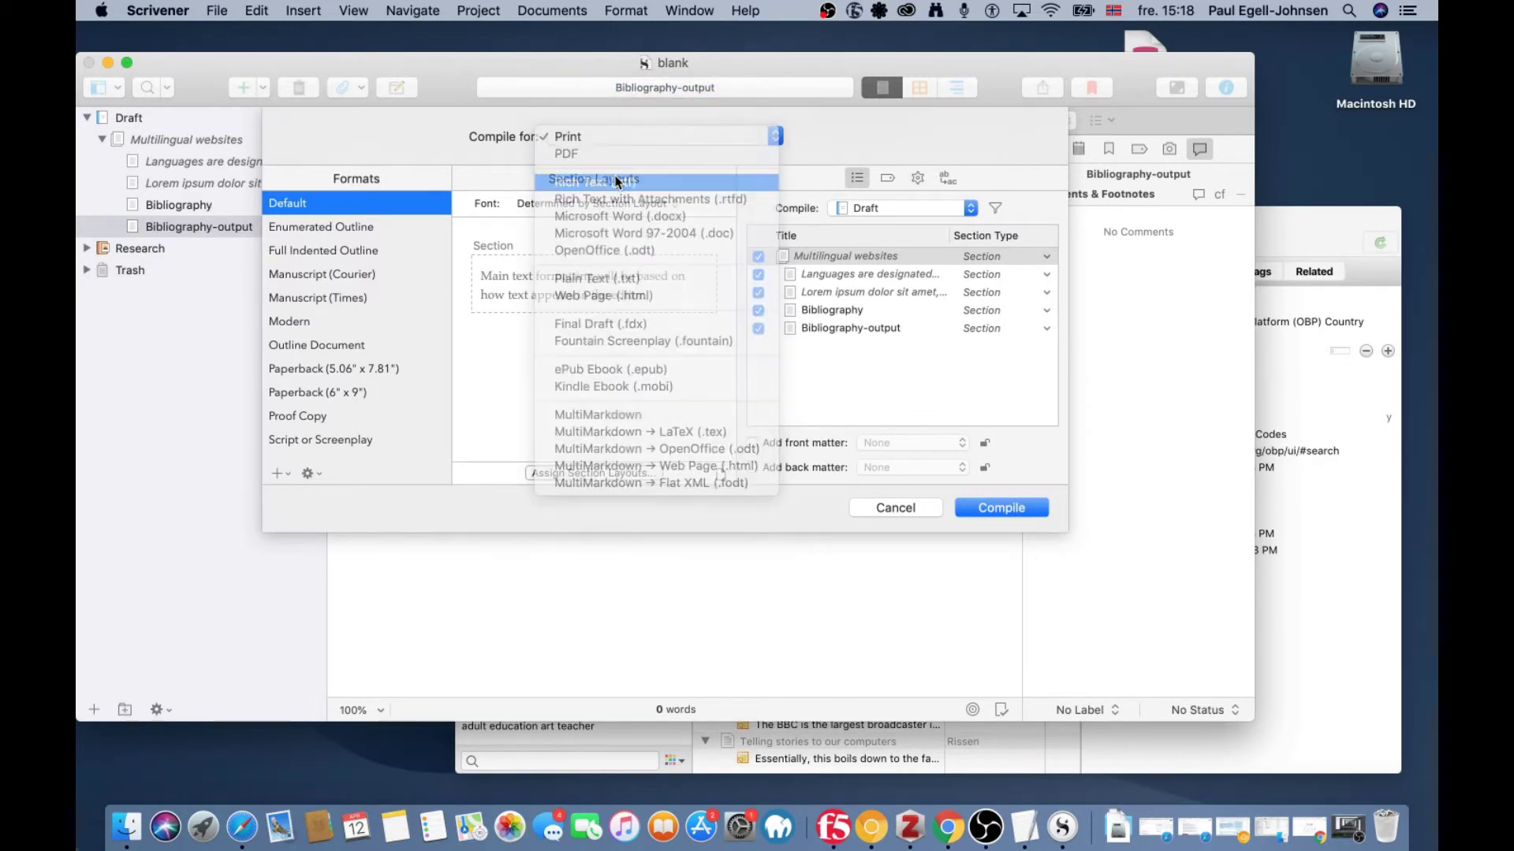
click(999, 510)
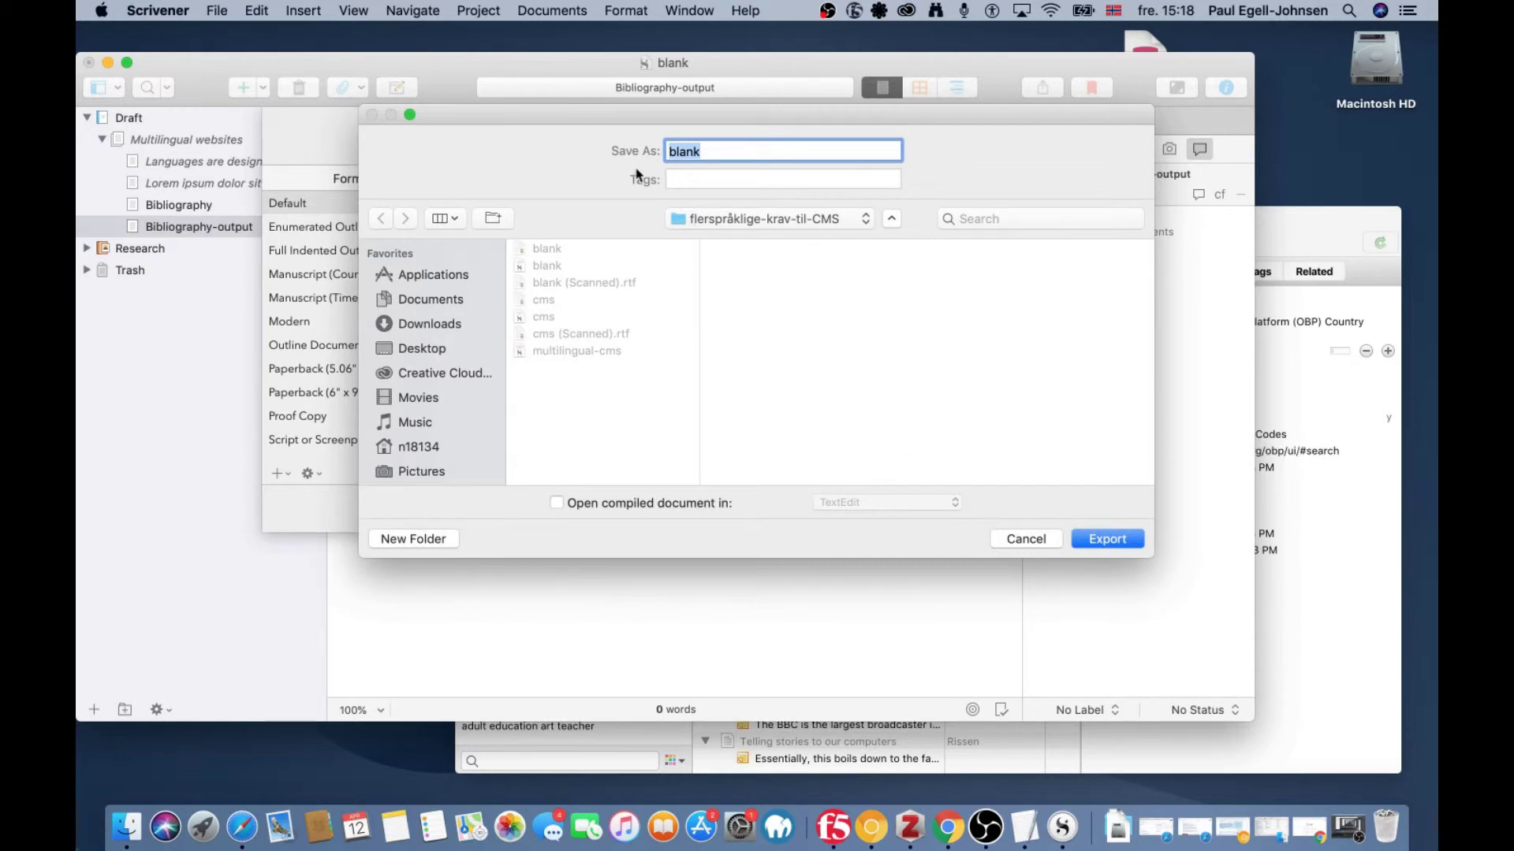
click(1110, 543)
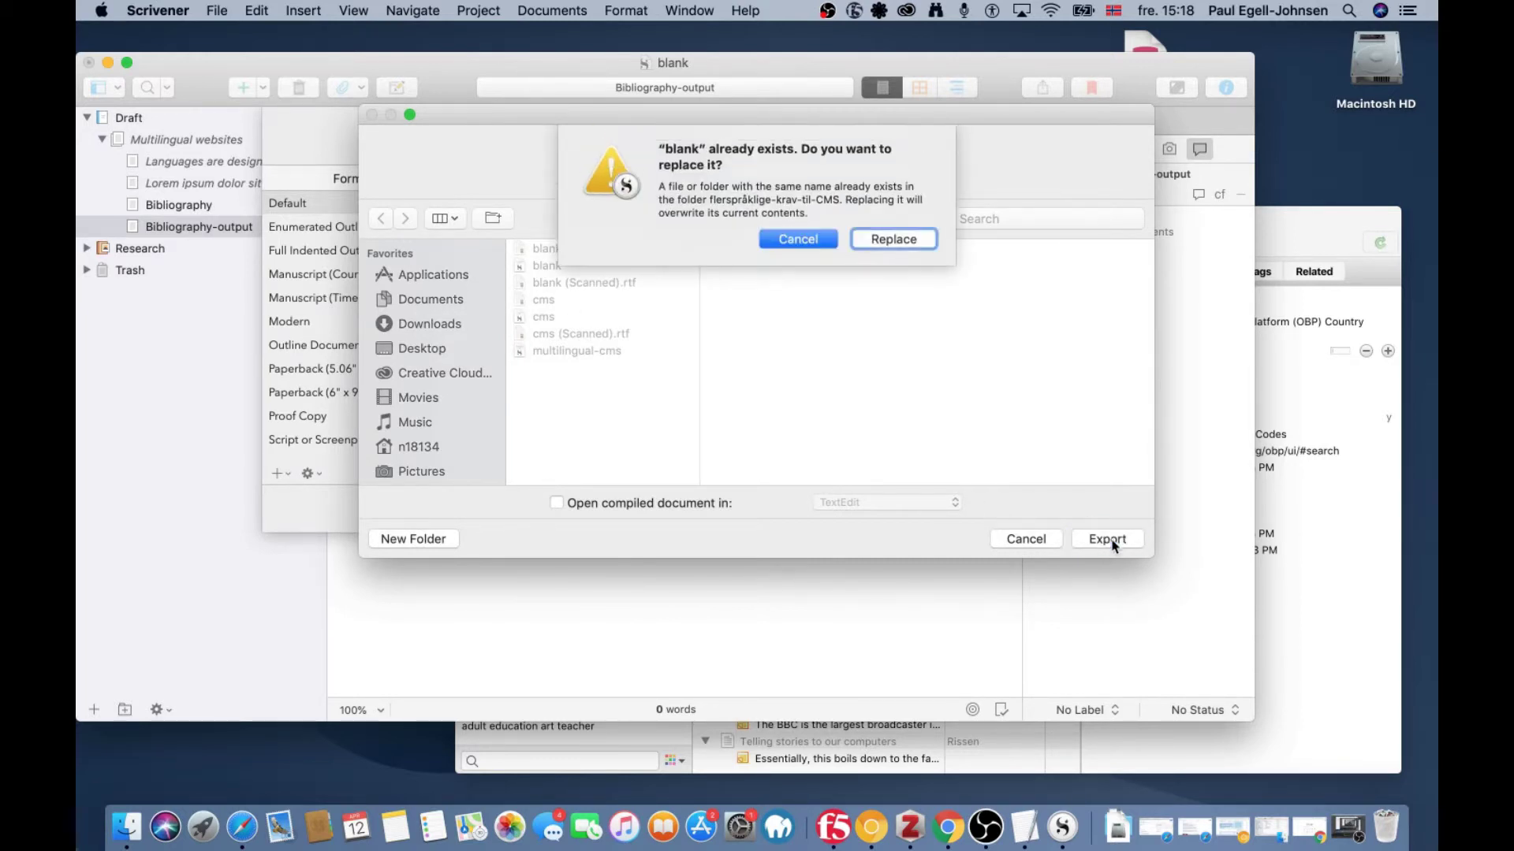
click(908, 243)
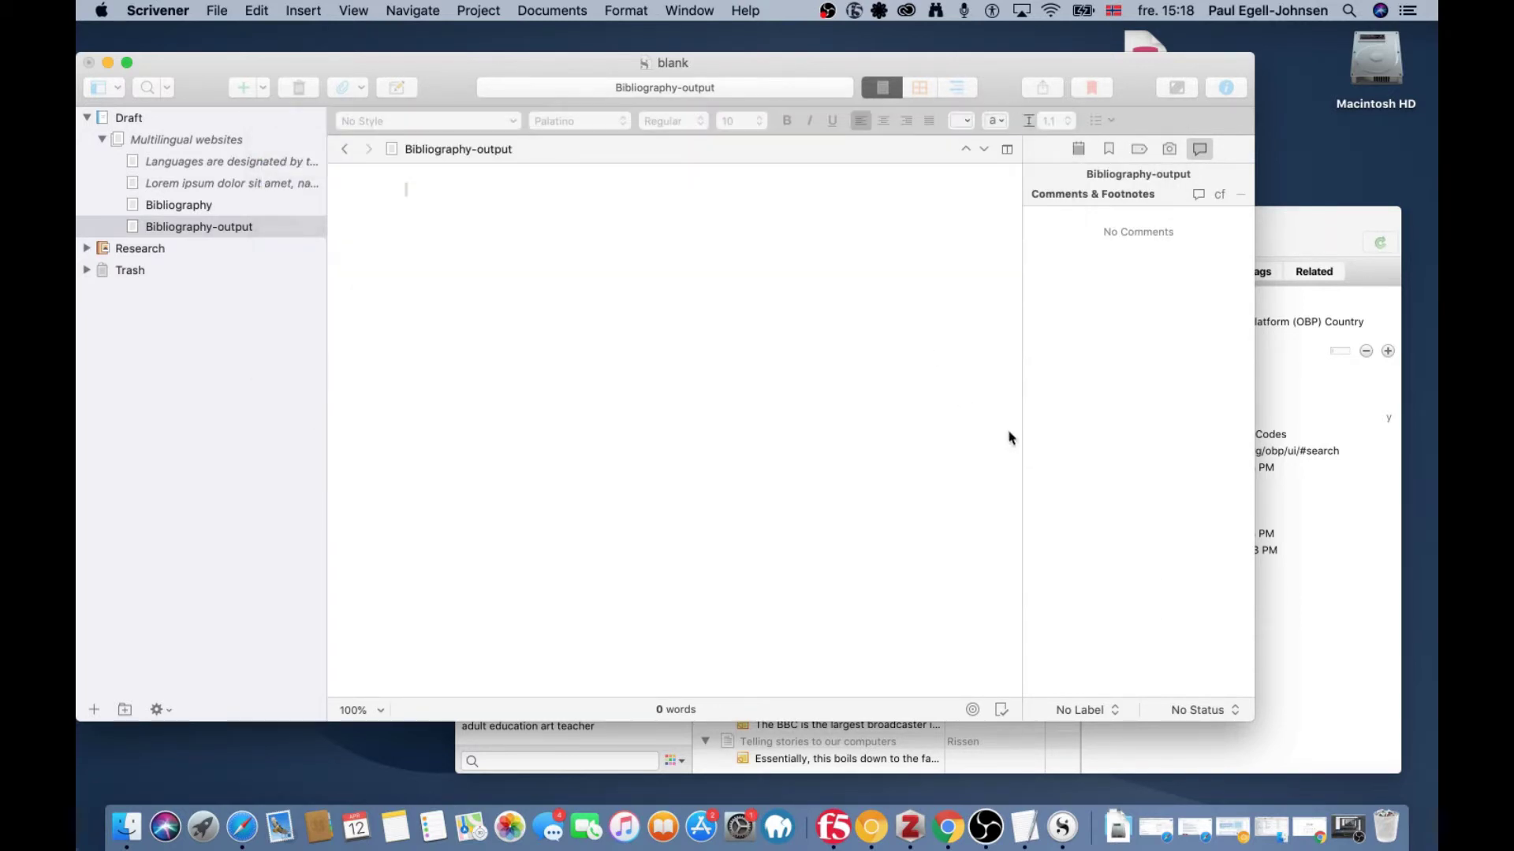
Launch Zotero's Tools > RTF Scan and check input blank.rtf and output 'blank (Scanned).rtf'.
key(cmd+Tab)
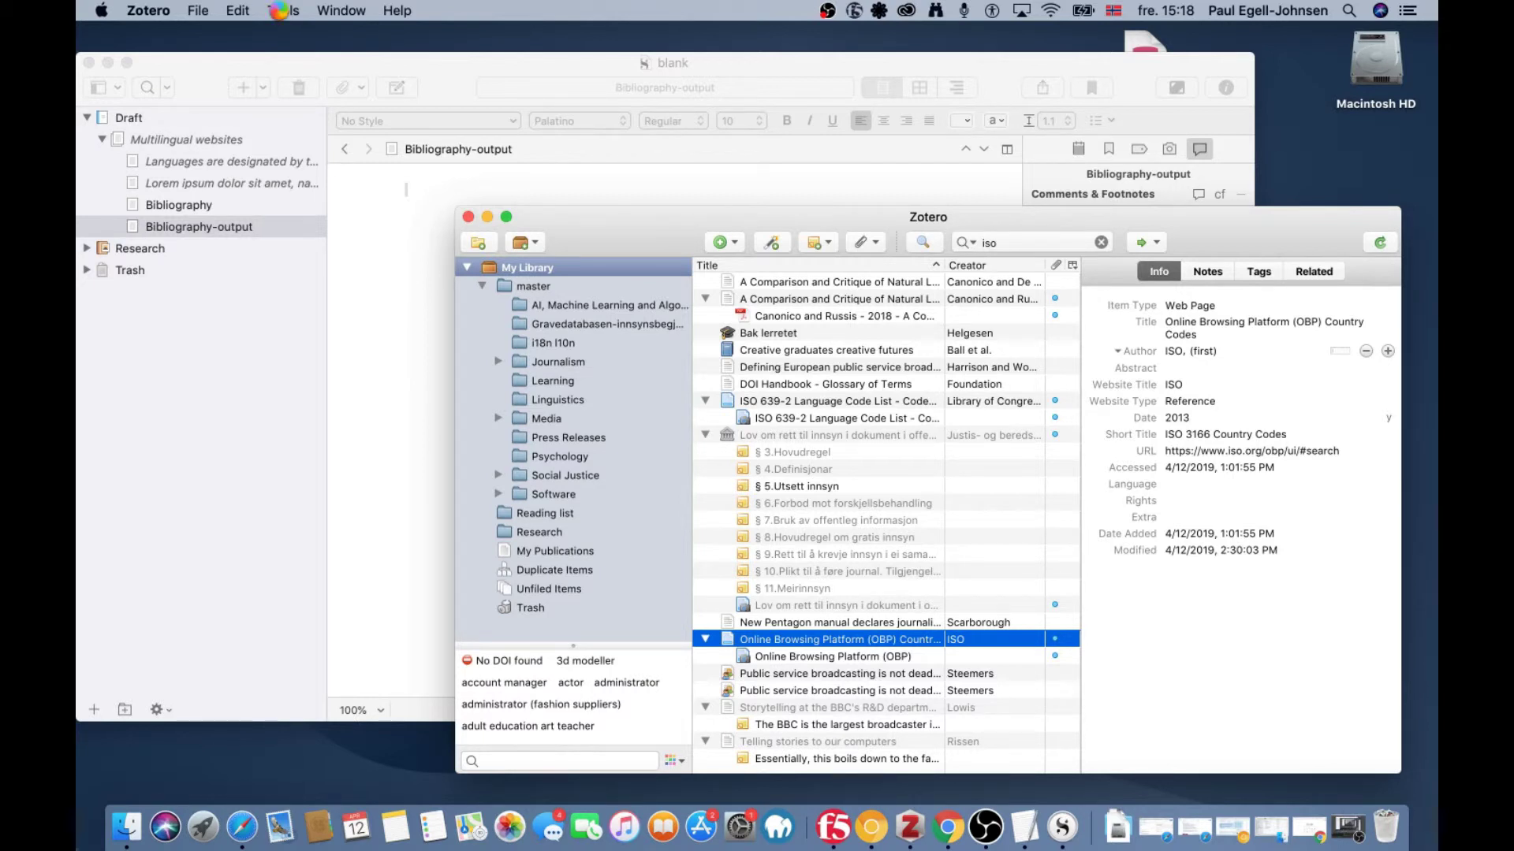
click(283, 11)
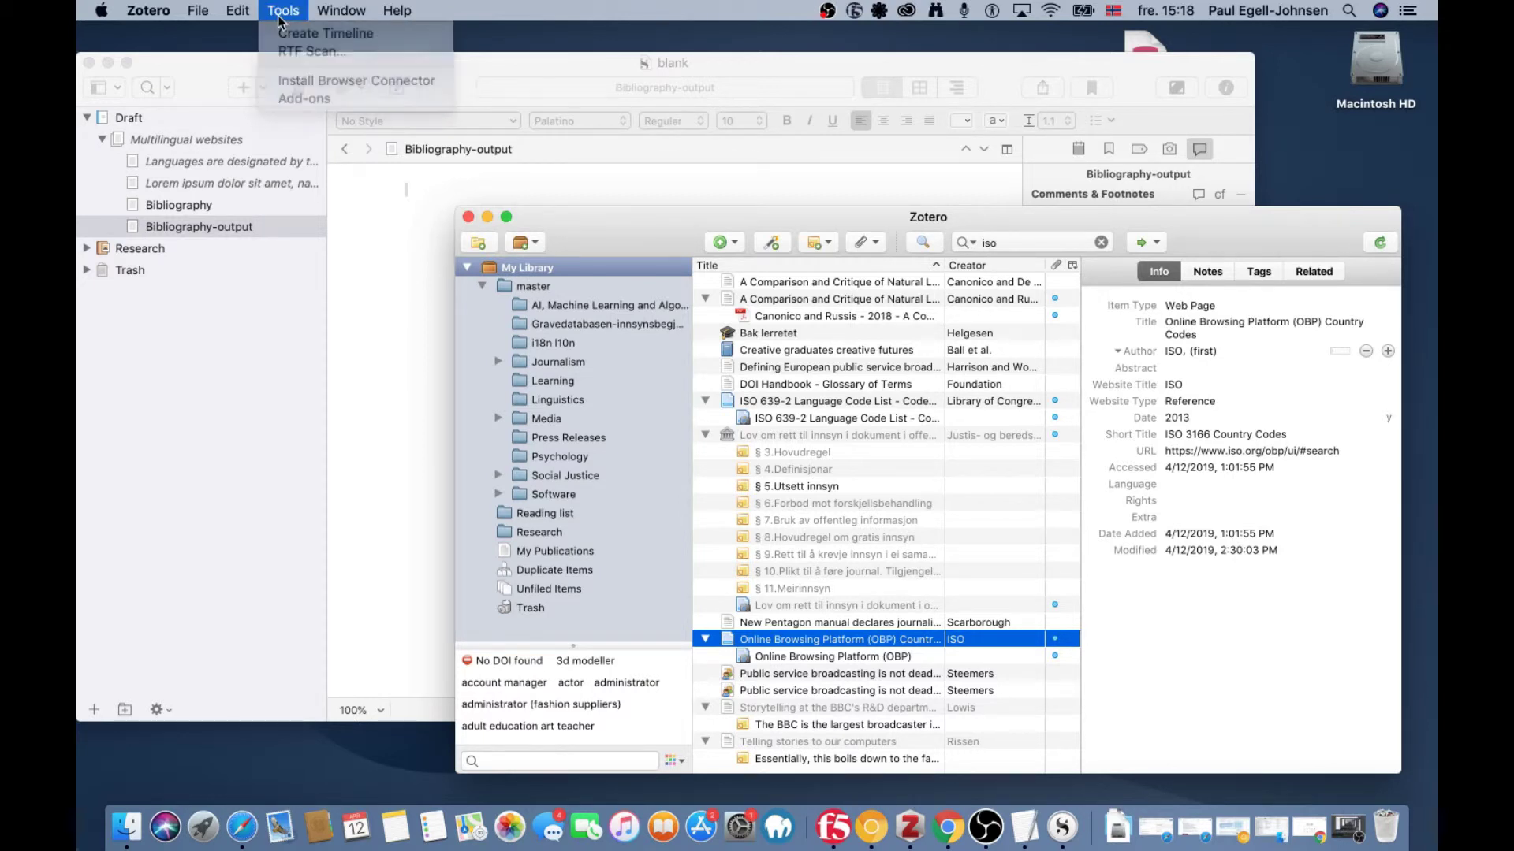
click(282, 11)
click(281, 12)
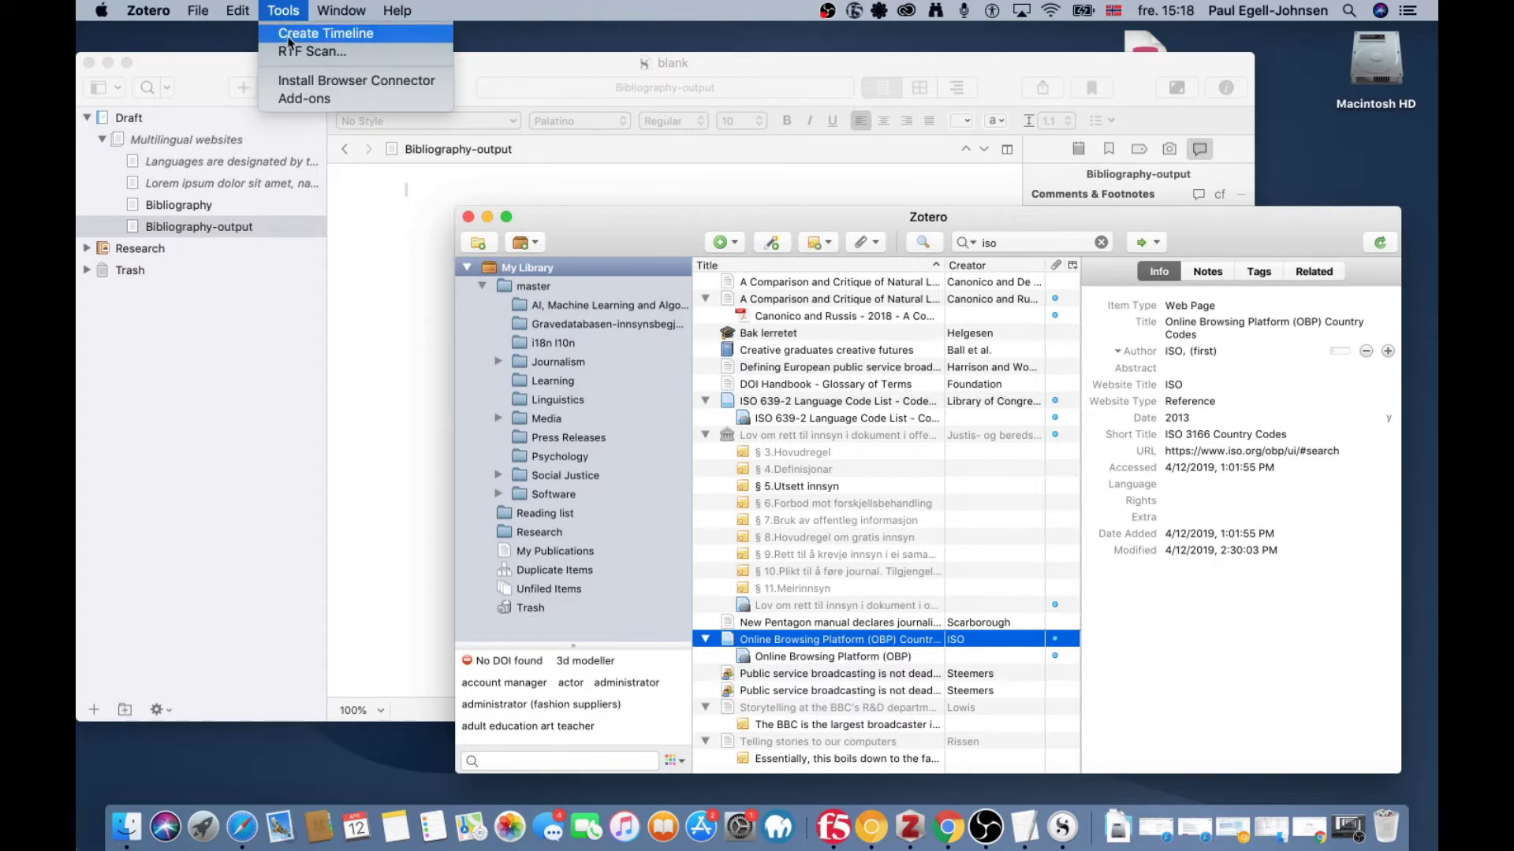
click(292, 52)
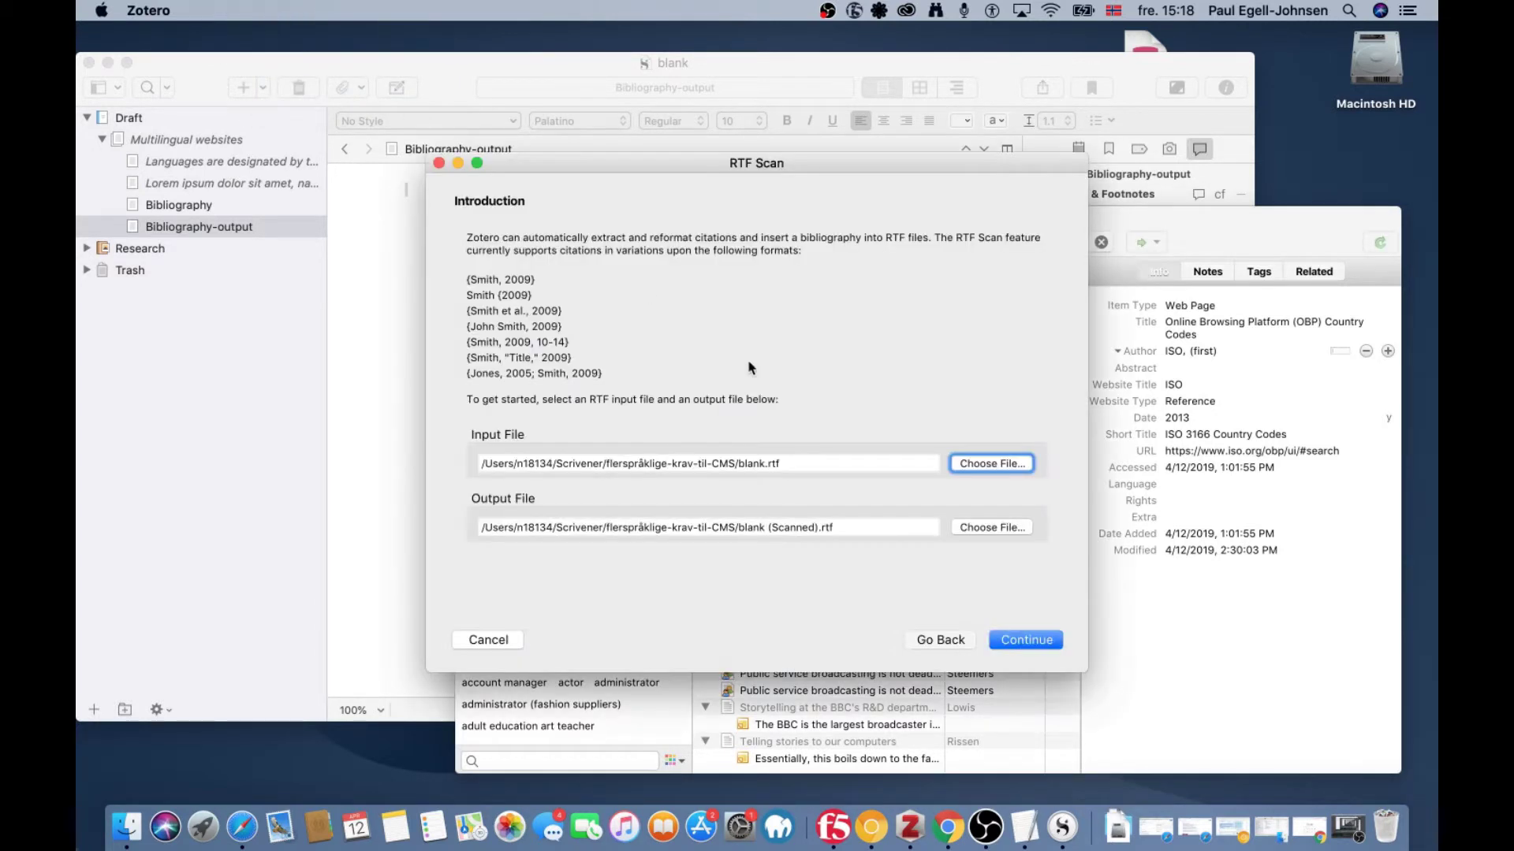
click(835, 464)
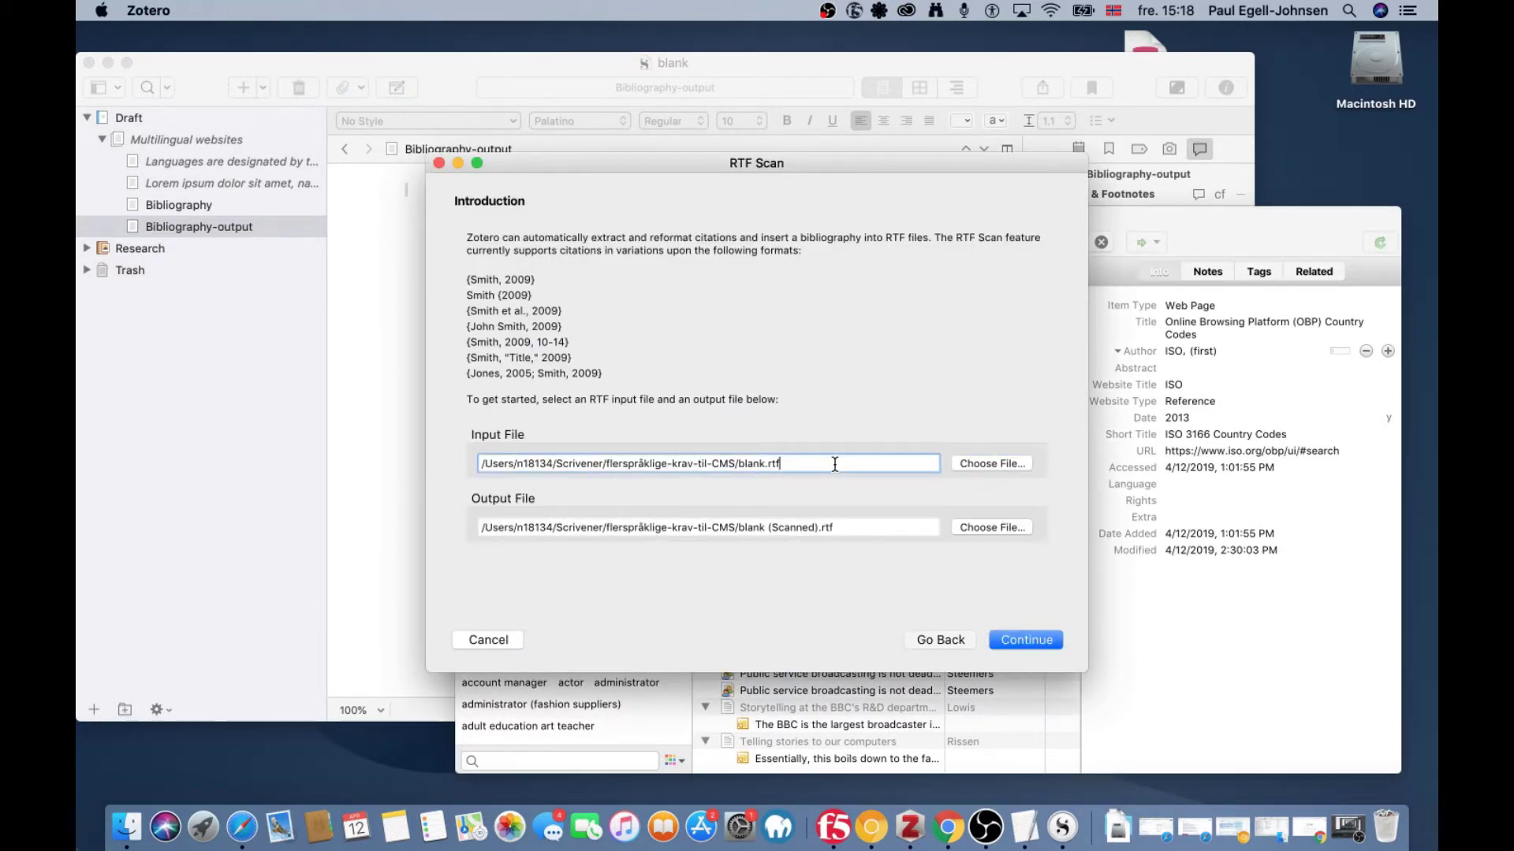
click(861, 528)
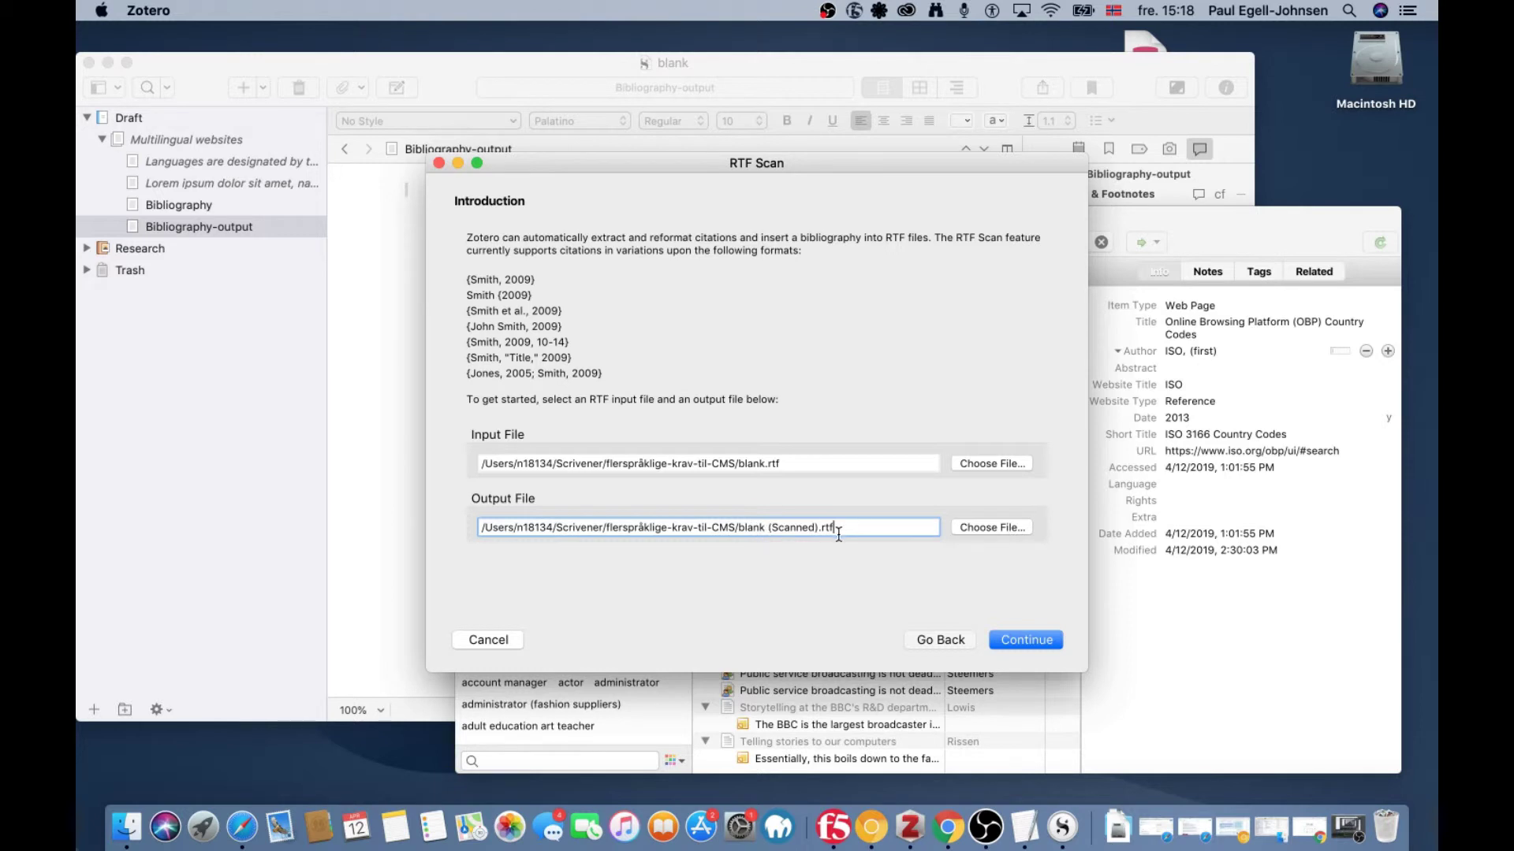
Accept both mapped citations and finish the RTF Scan using APA 6th edition footnote formatting.
click(1027, 641)
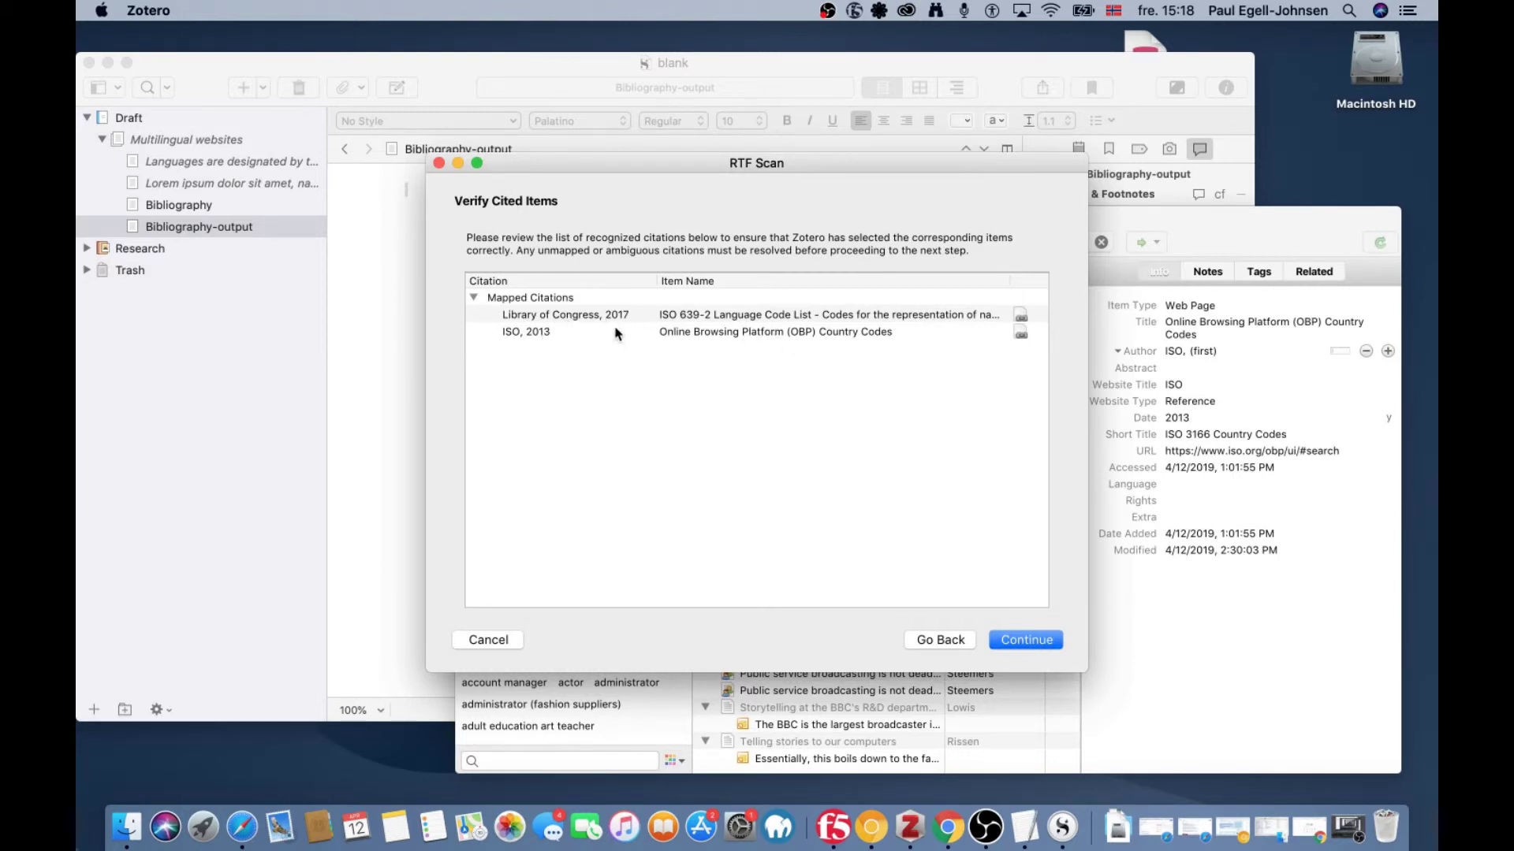
click(1027, 640)
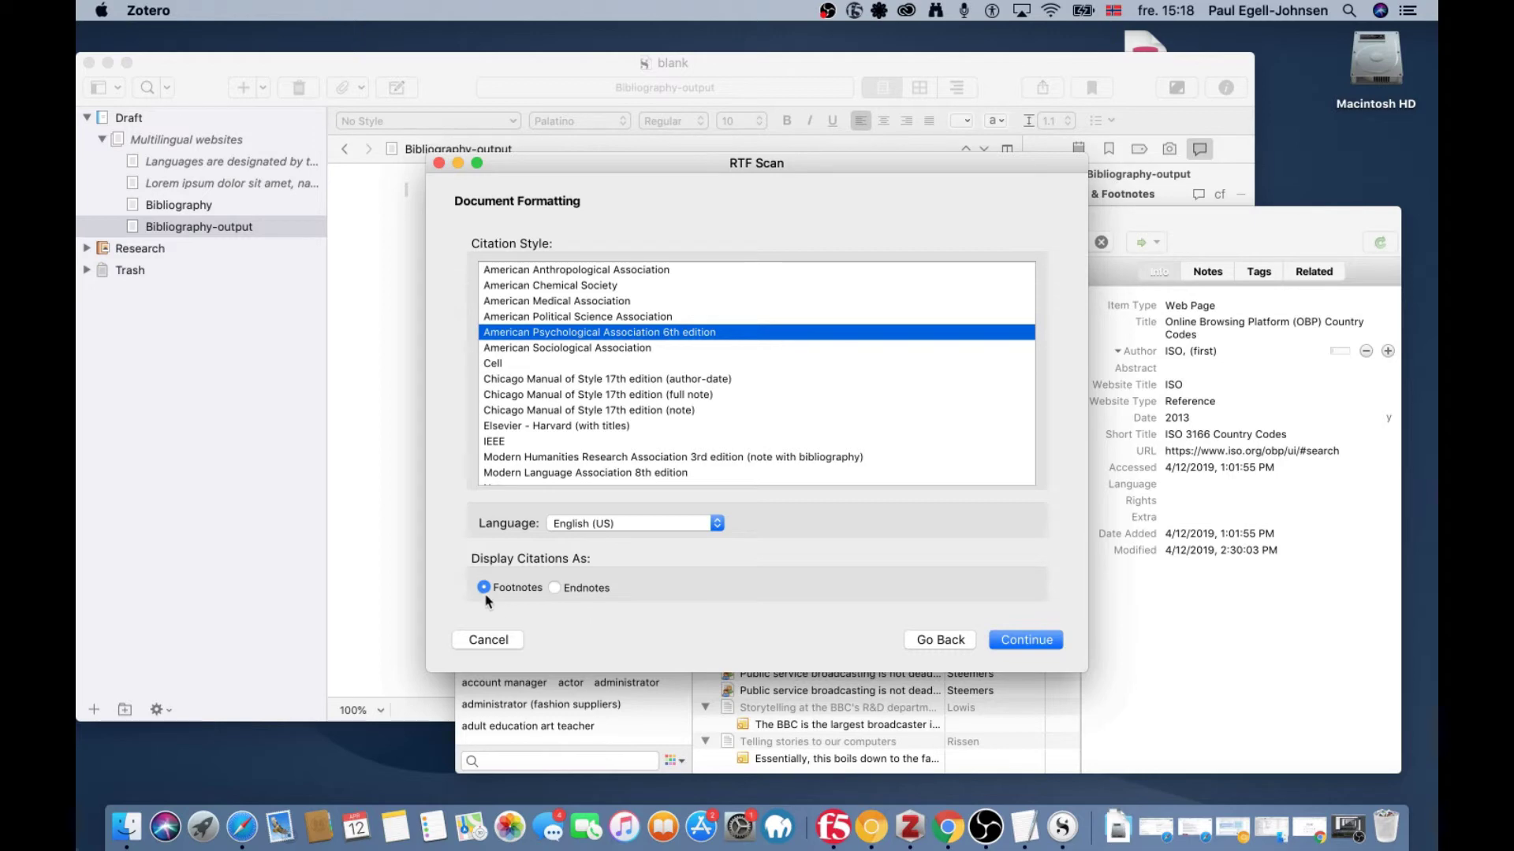
click(1035, 643)
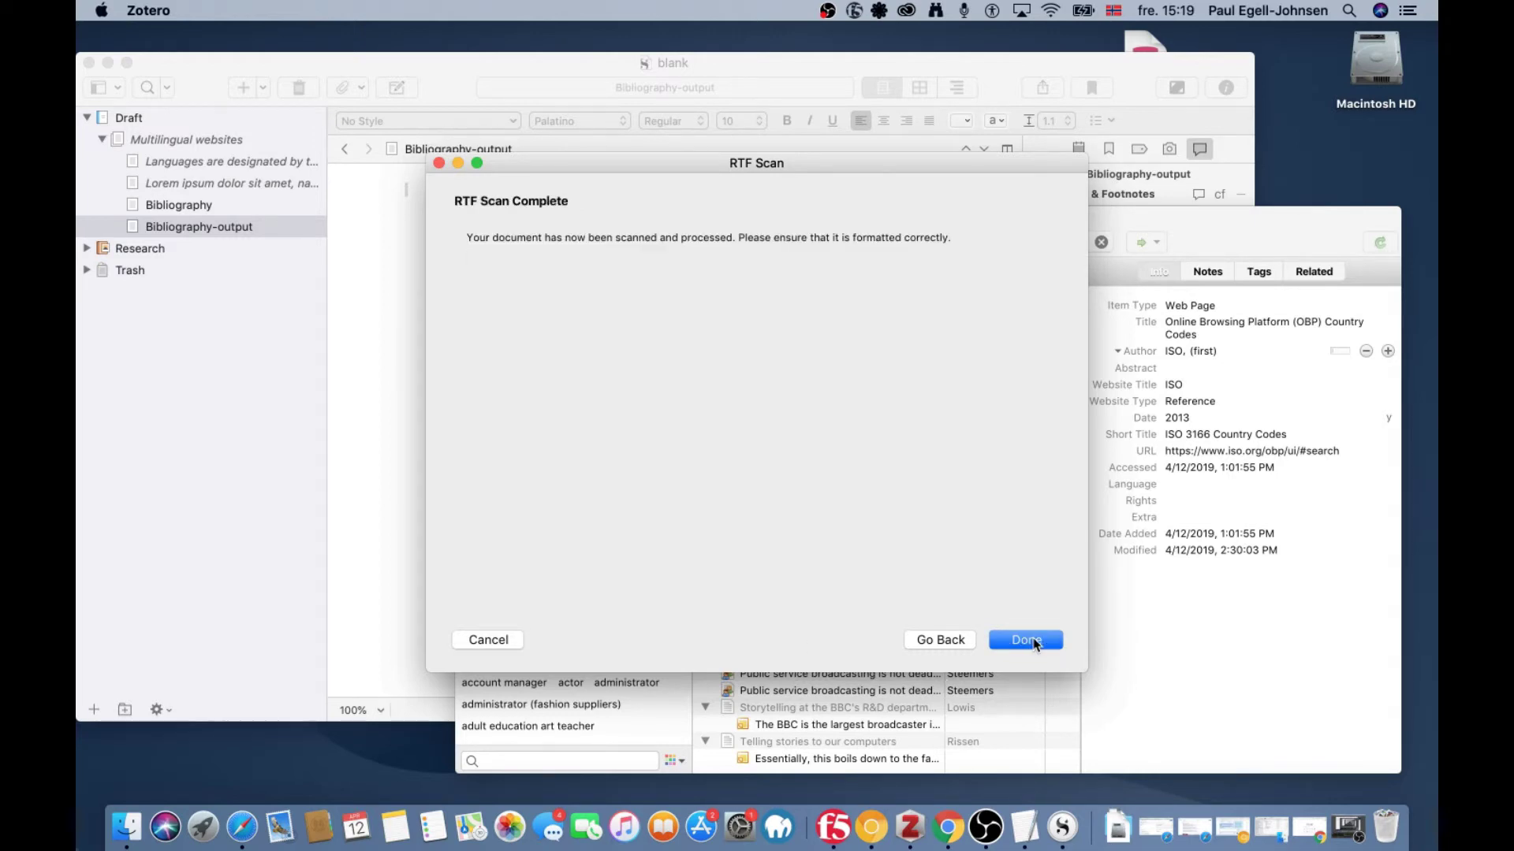
click(1026, 640)
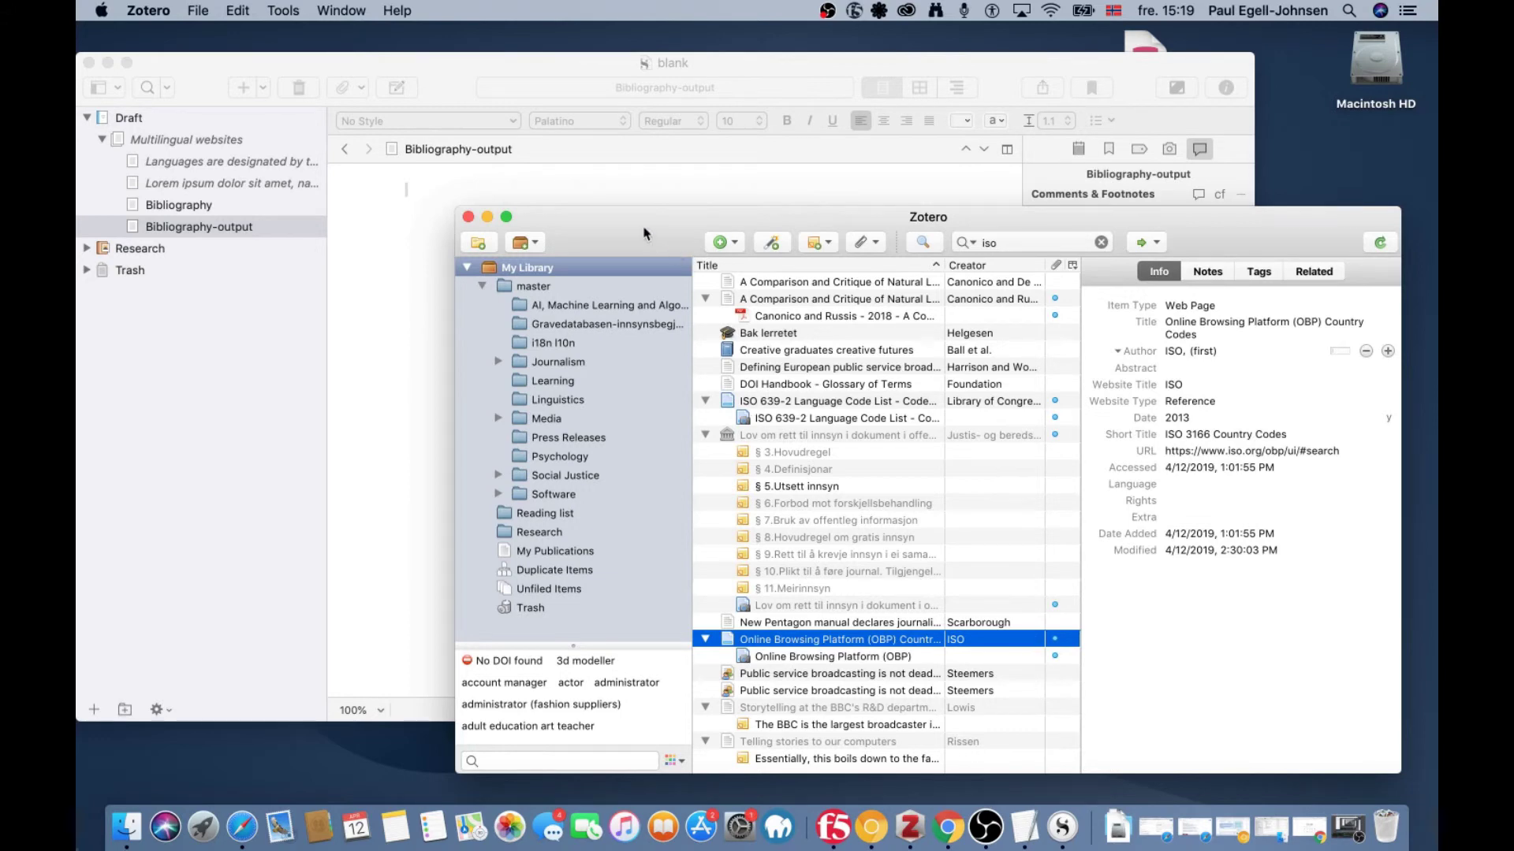
Open 'blank (Scanned).rtf' from the Scrivener project folder in a new Finder window.
key(super+Tab)
key(super+Tab)
key(super+Tab)
key(super+Tab)
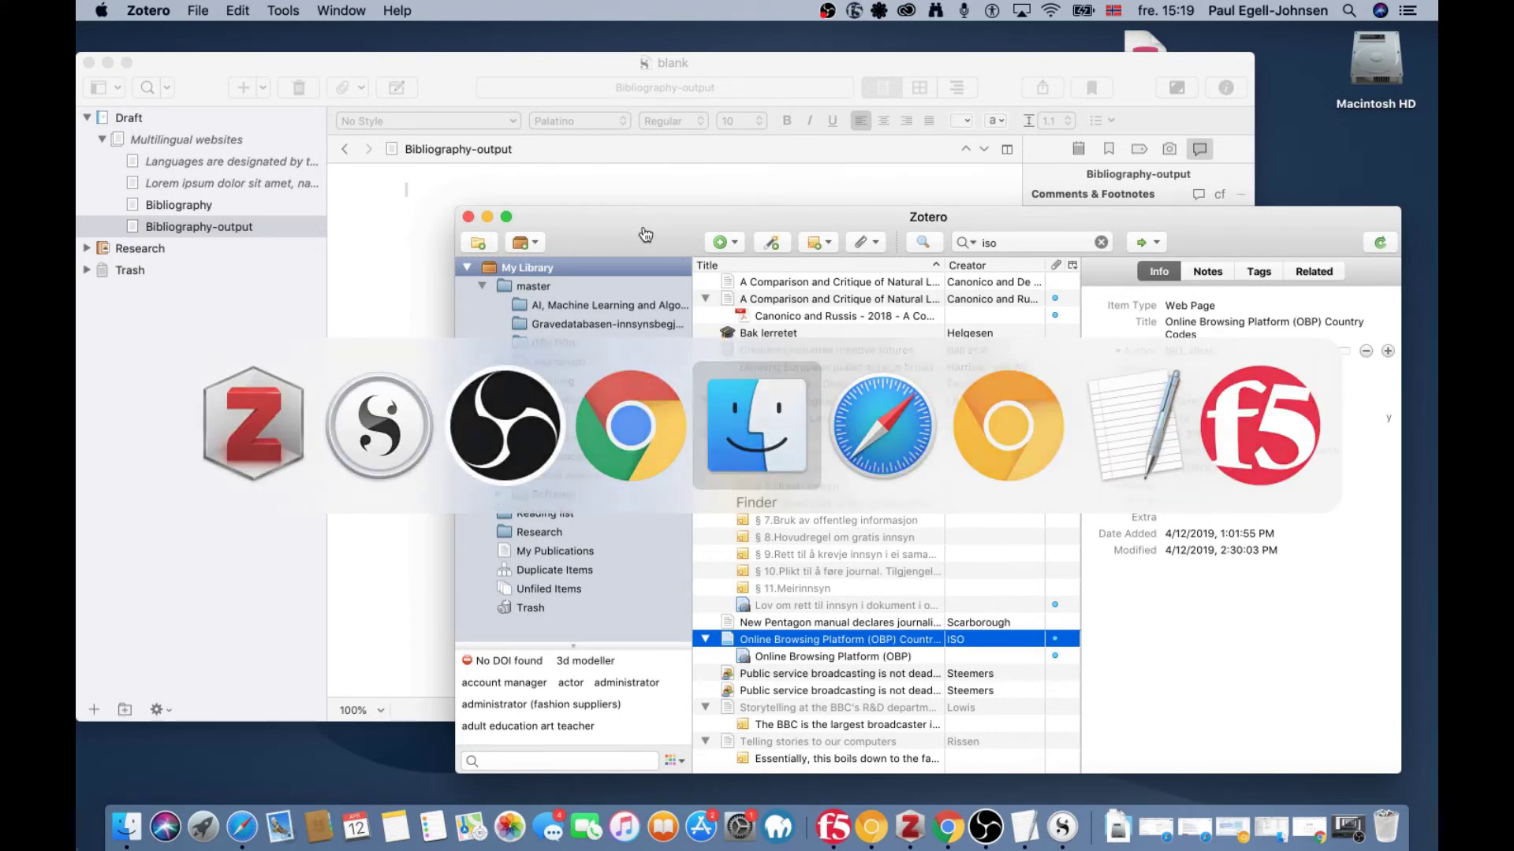
key(Escape)
key(super+Tab)
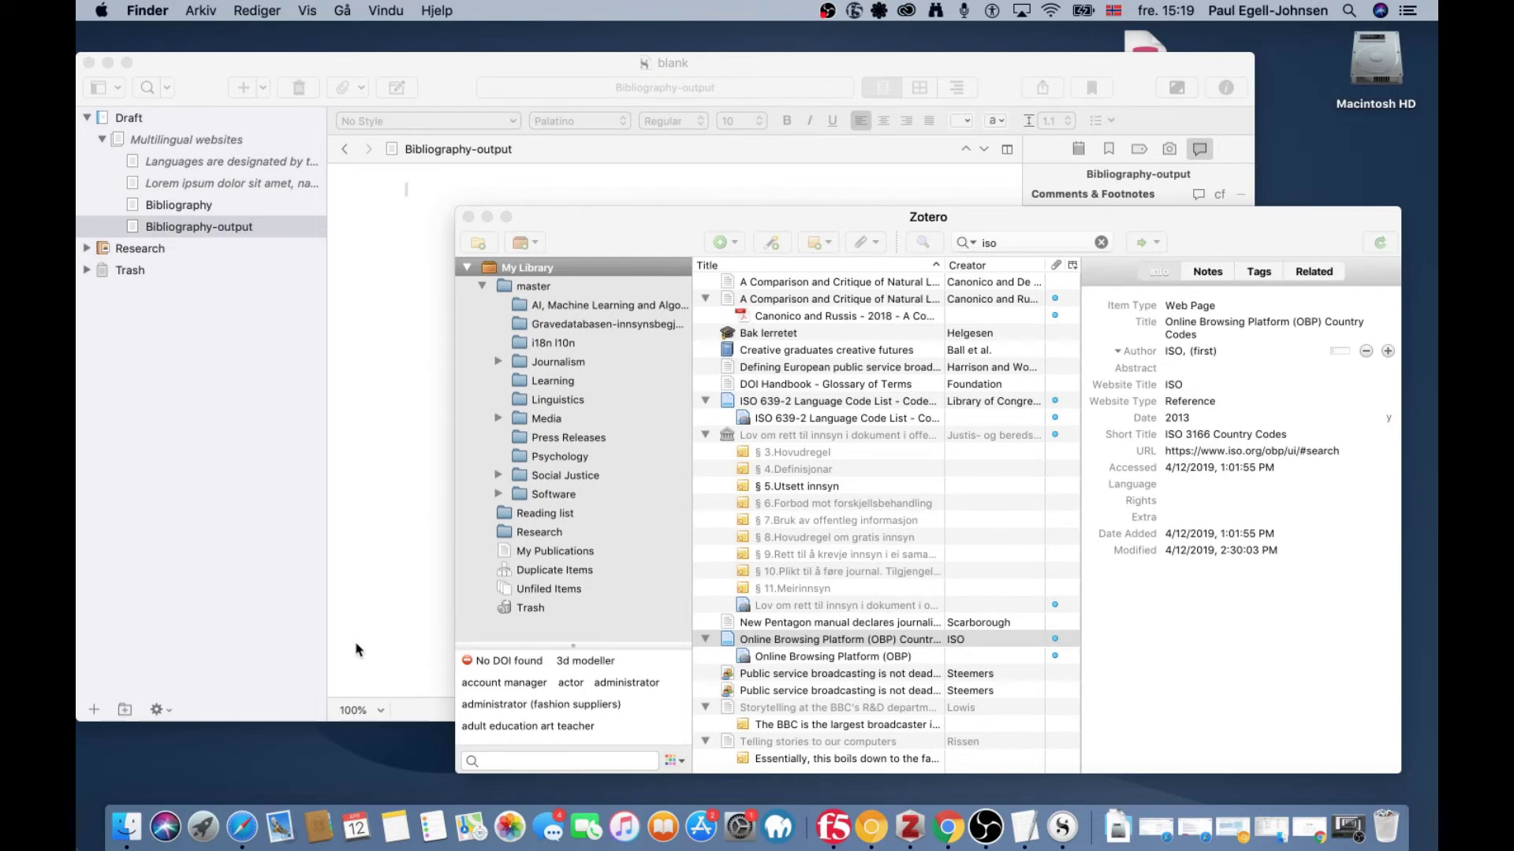
key(super+n)
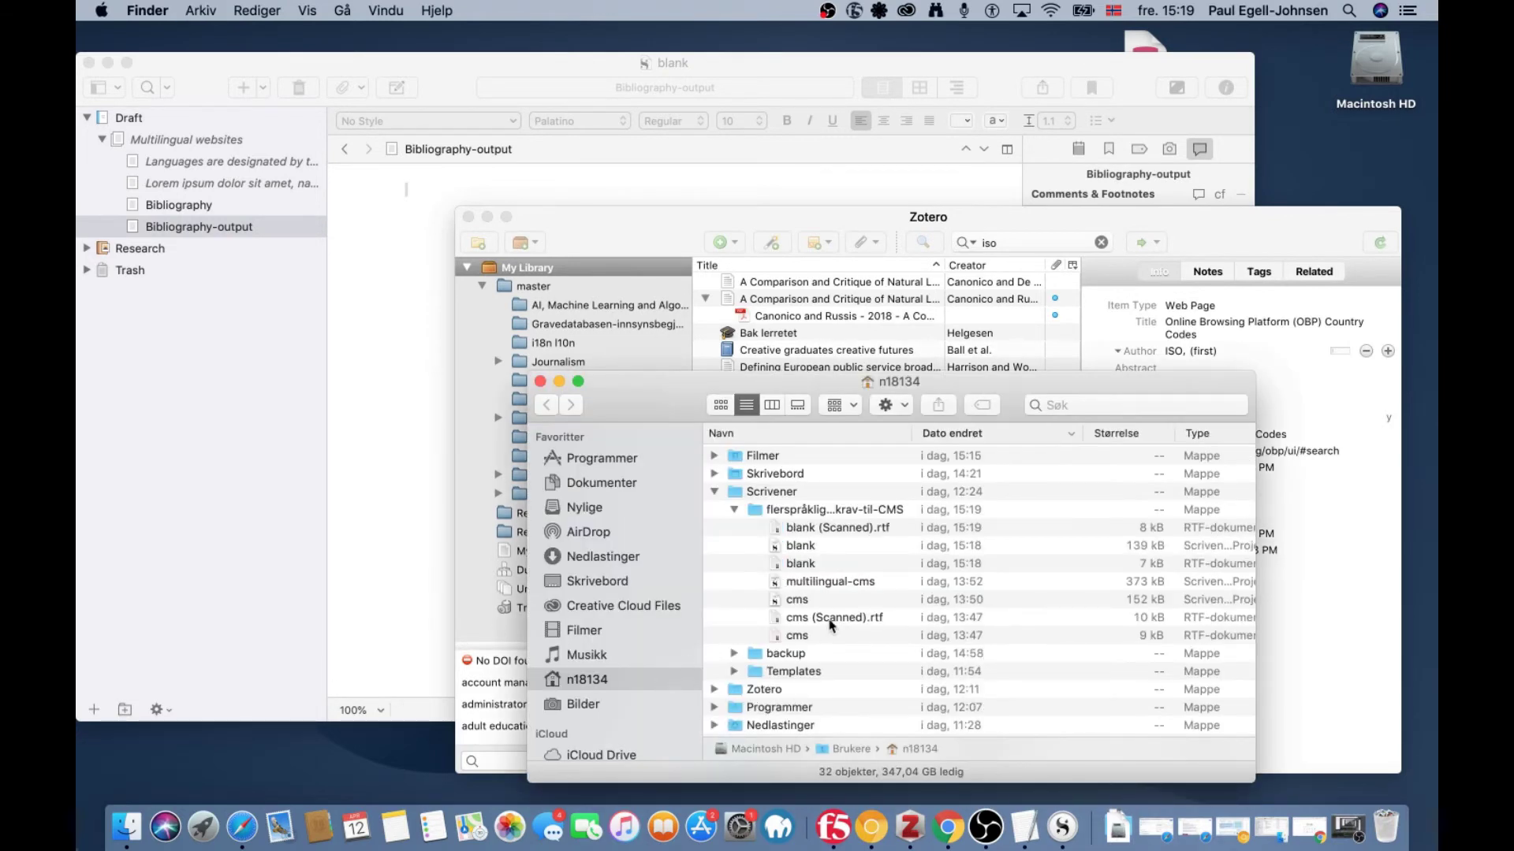
click(833, 533)
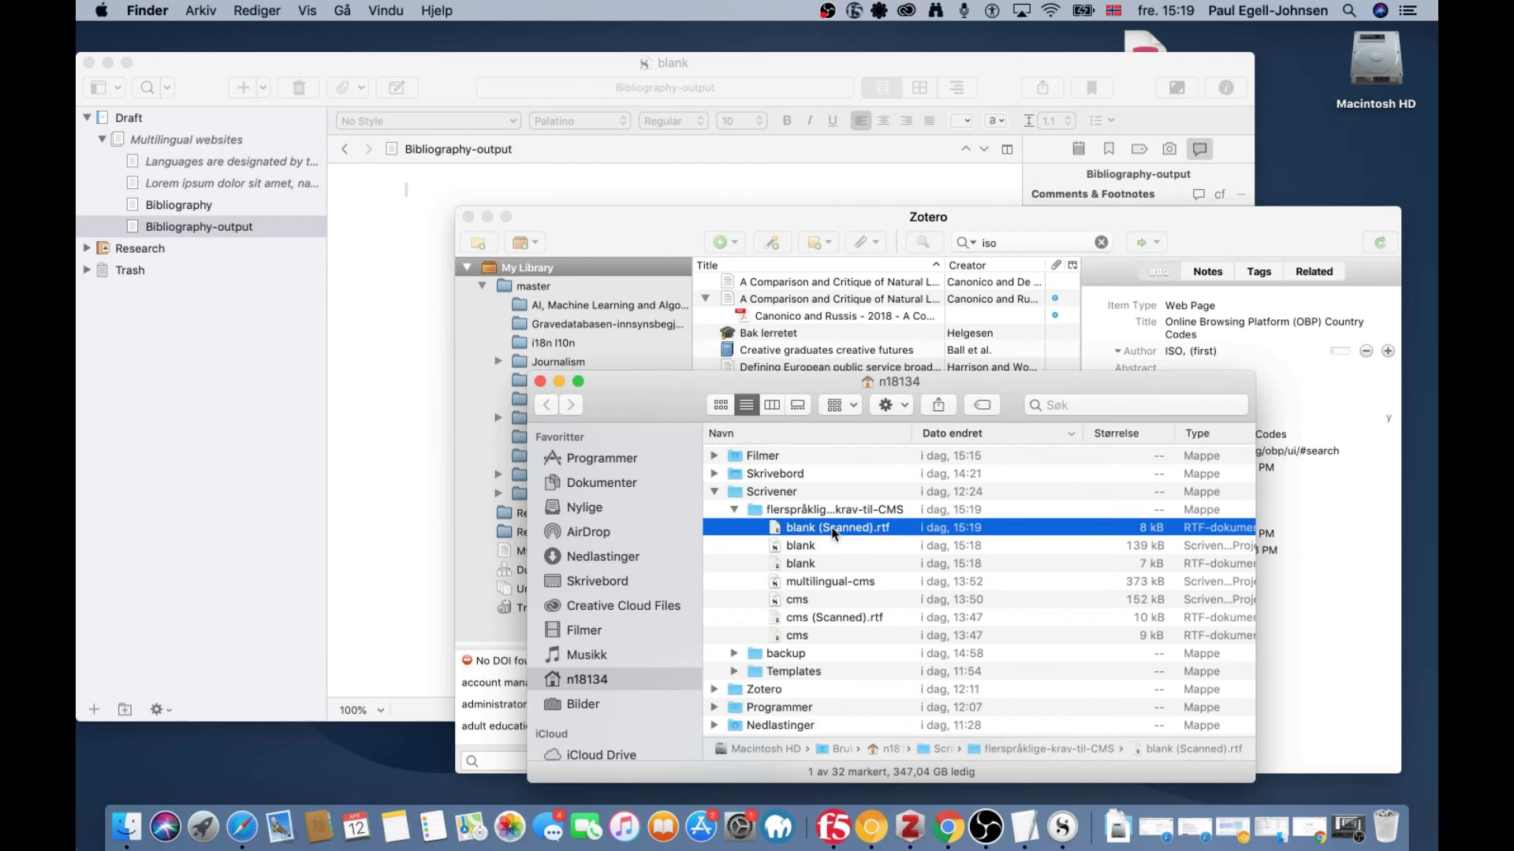
double_click(833, 530)
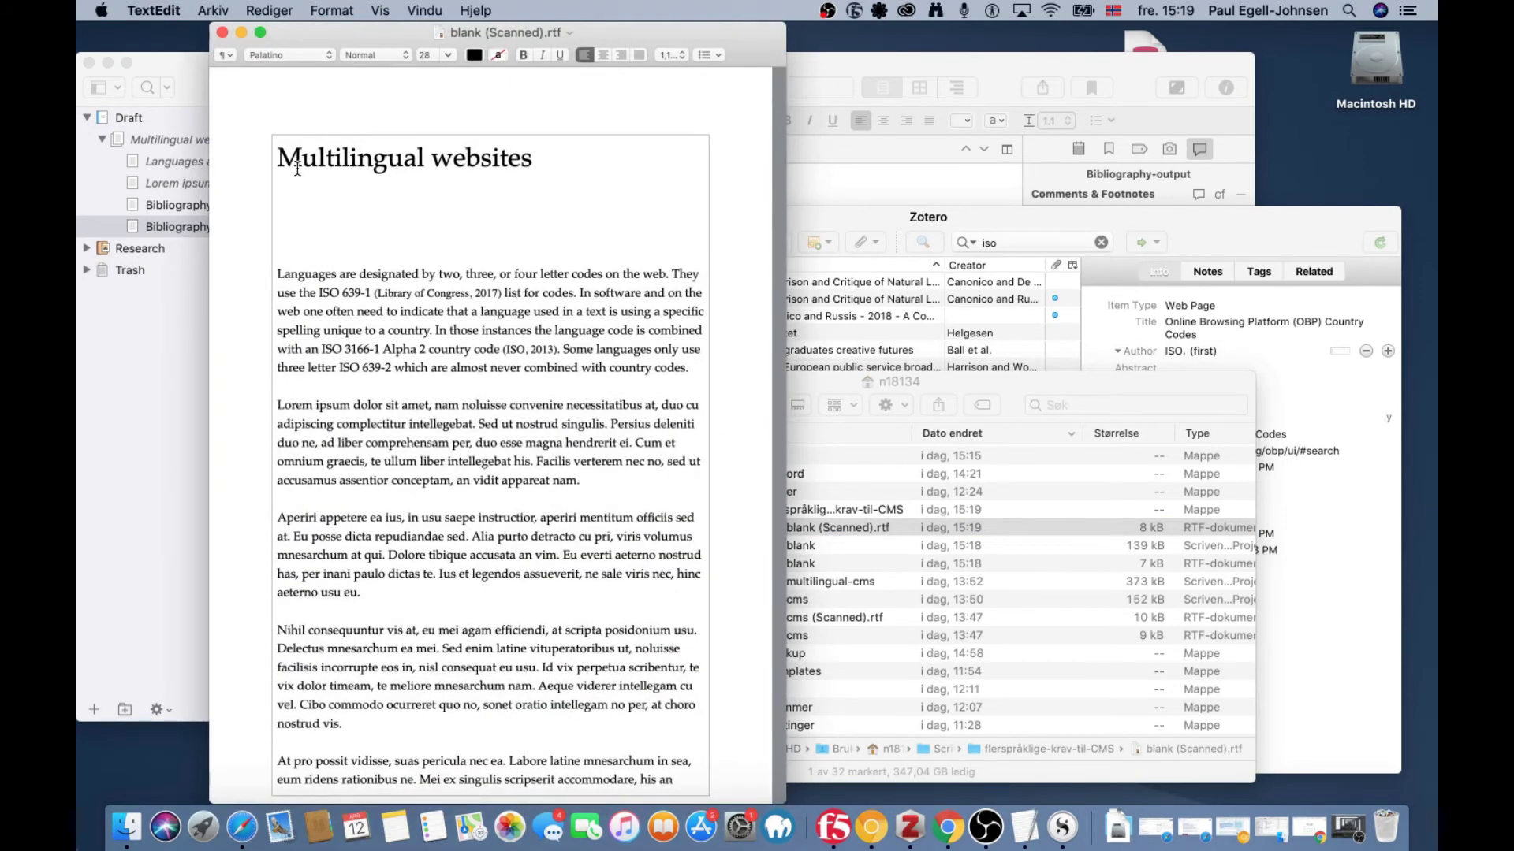
scroll(324, 210, down, 3)
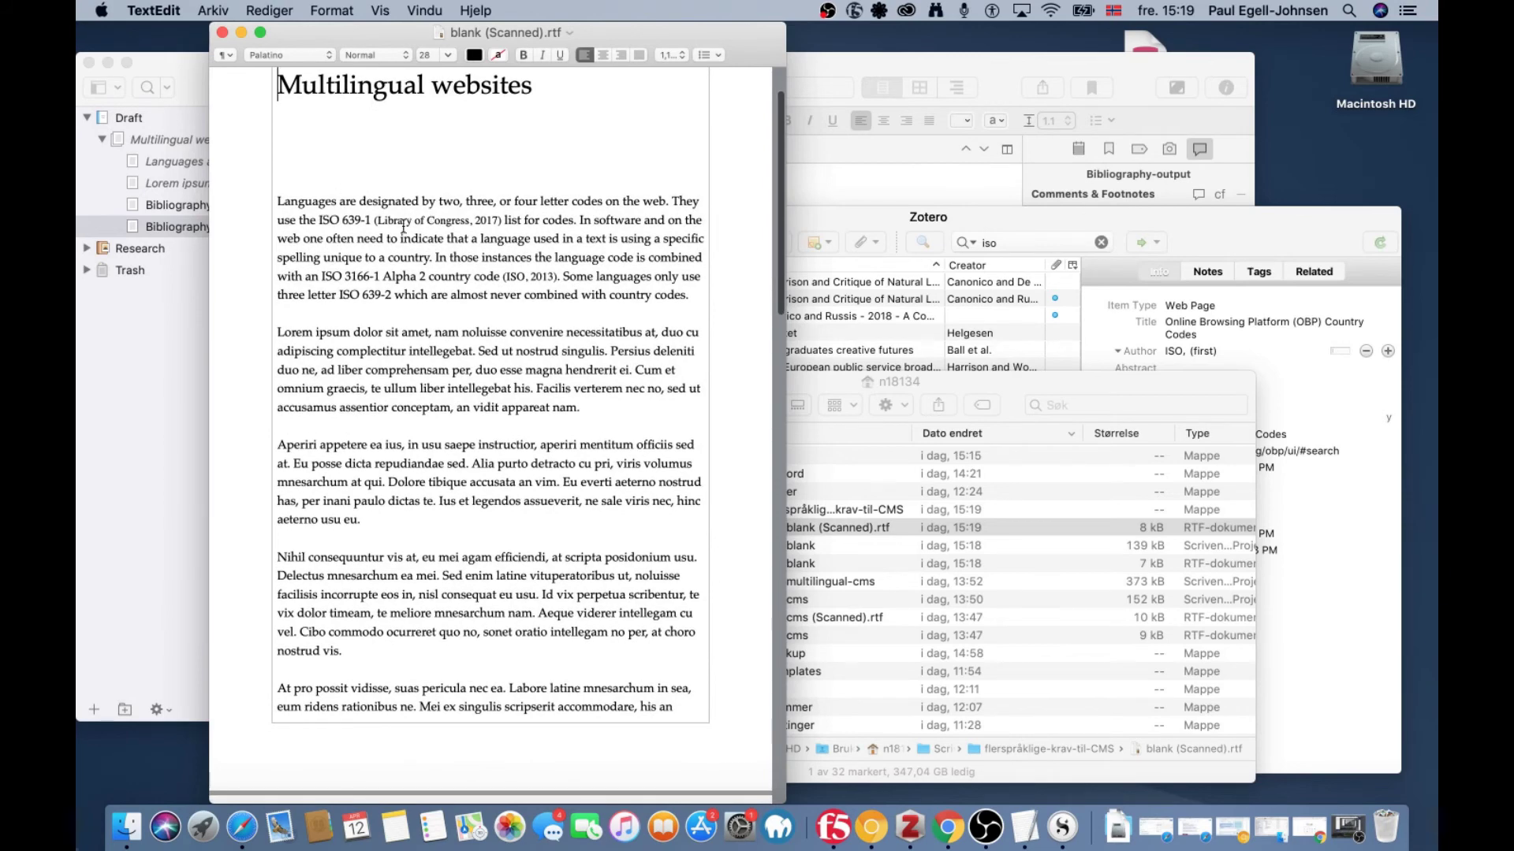
drag(375, 221, 498, 227)
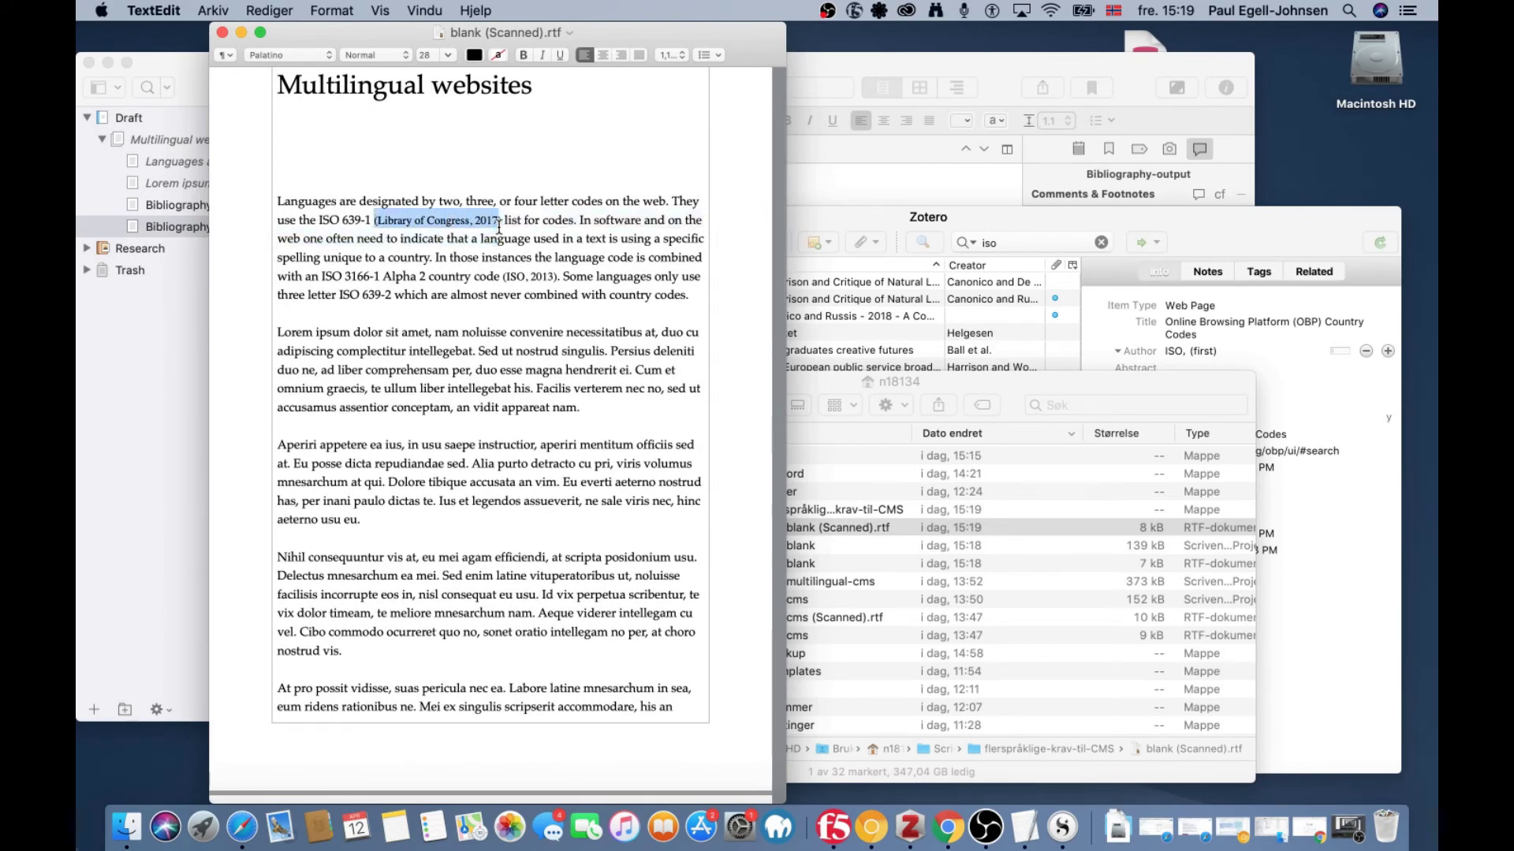
scroll(424, 370, down, 10)
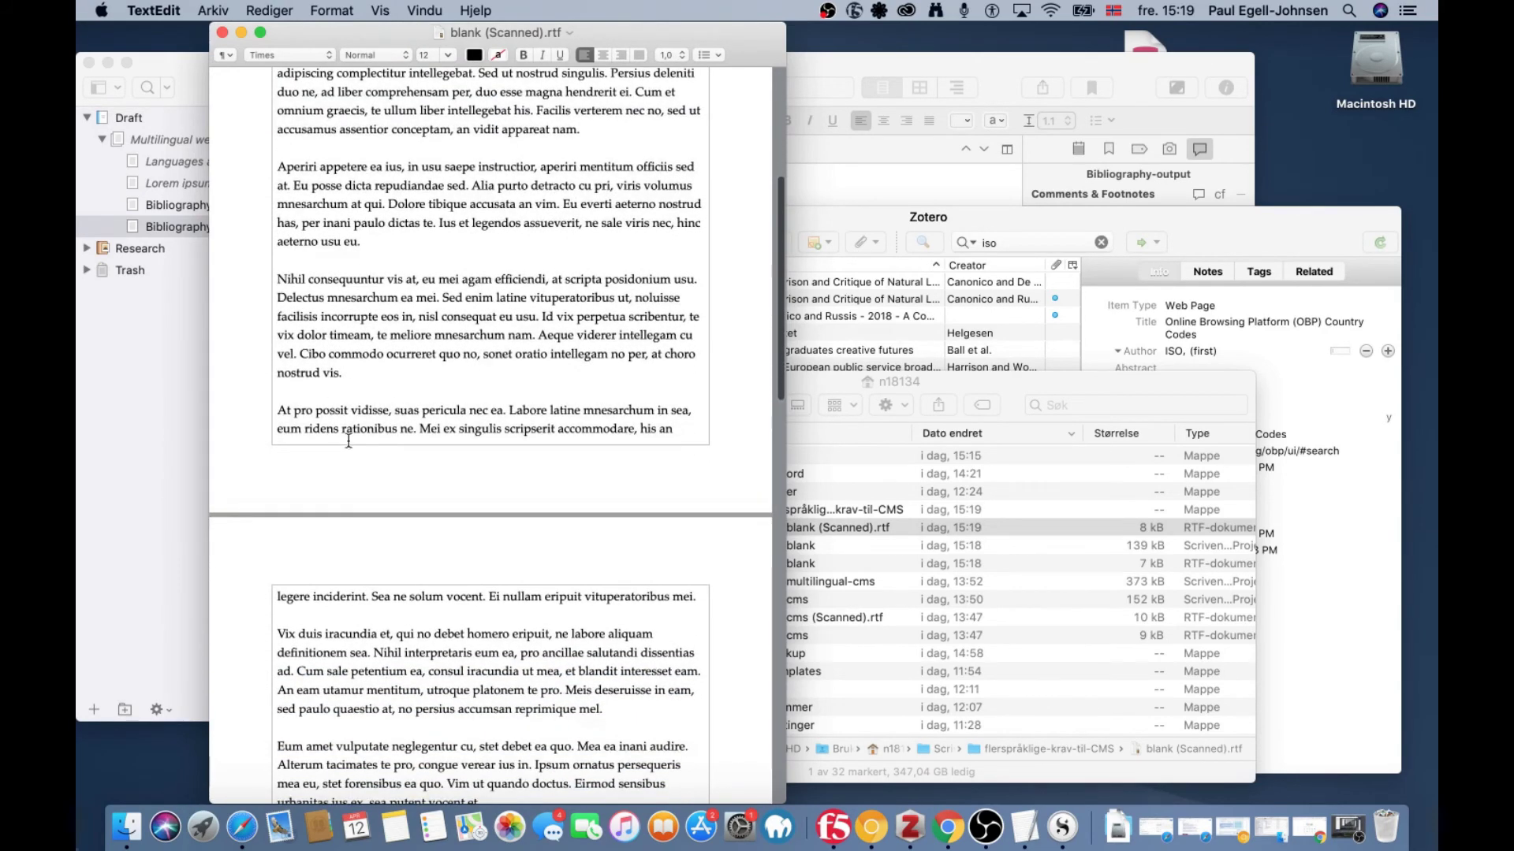
scroll(446, 482, down, 20)
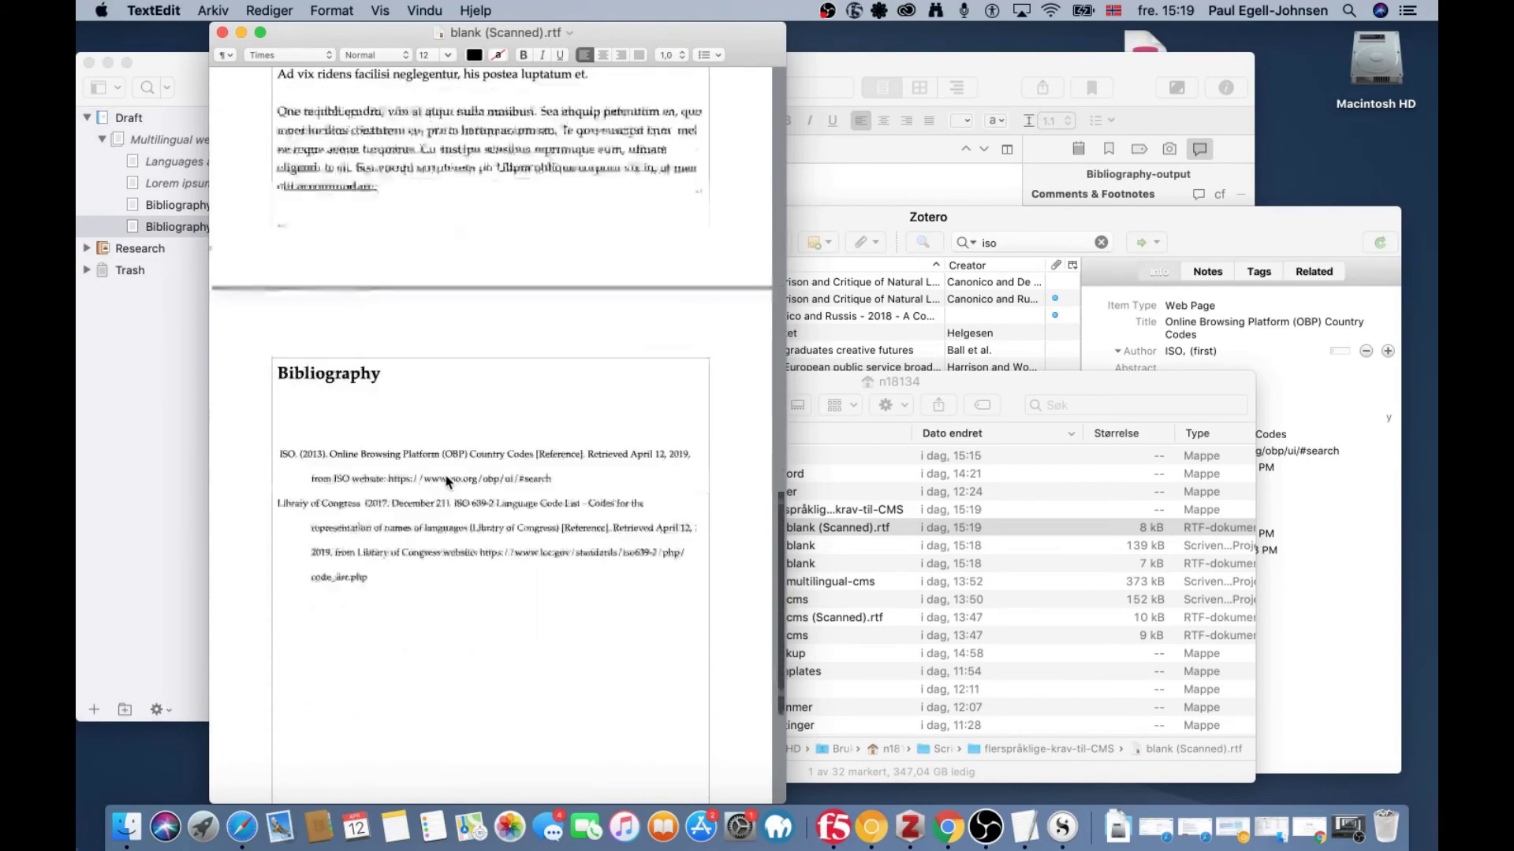
scroll(446, 482, down, 8)
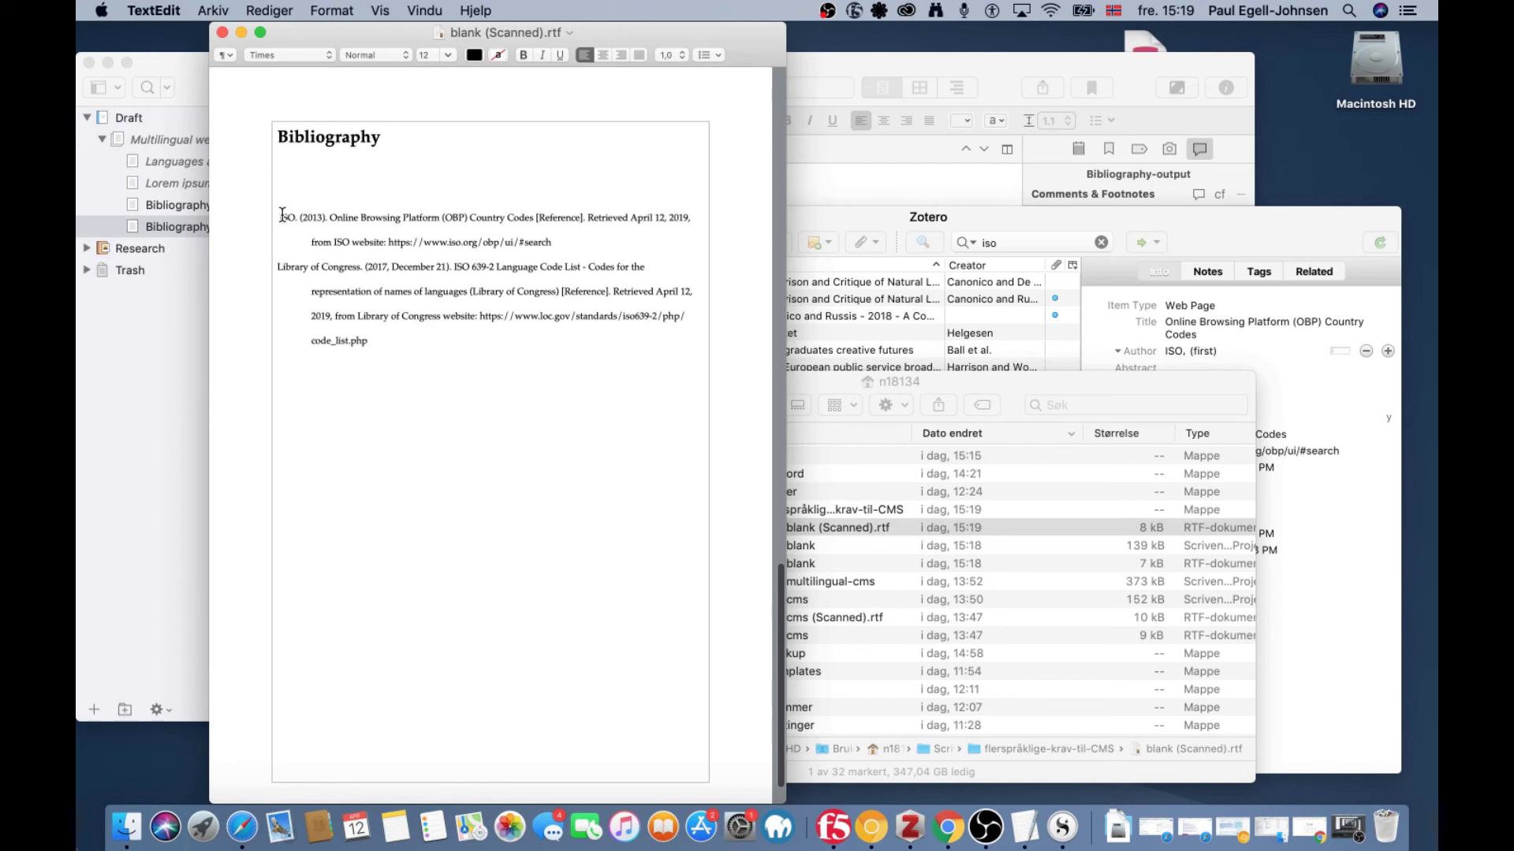
drag(277, 212, 407, 331)
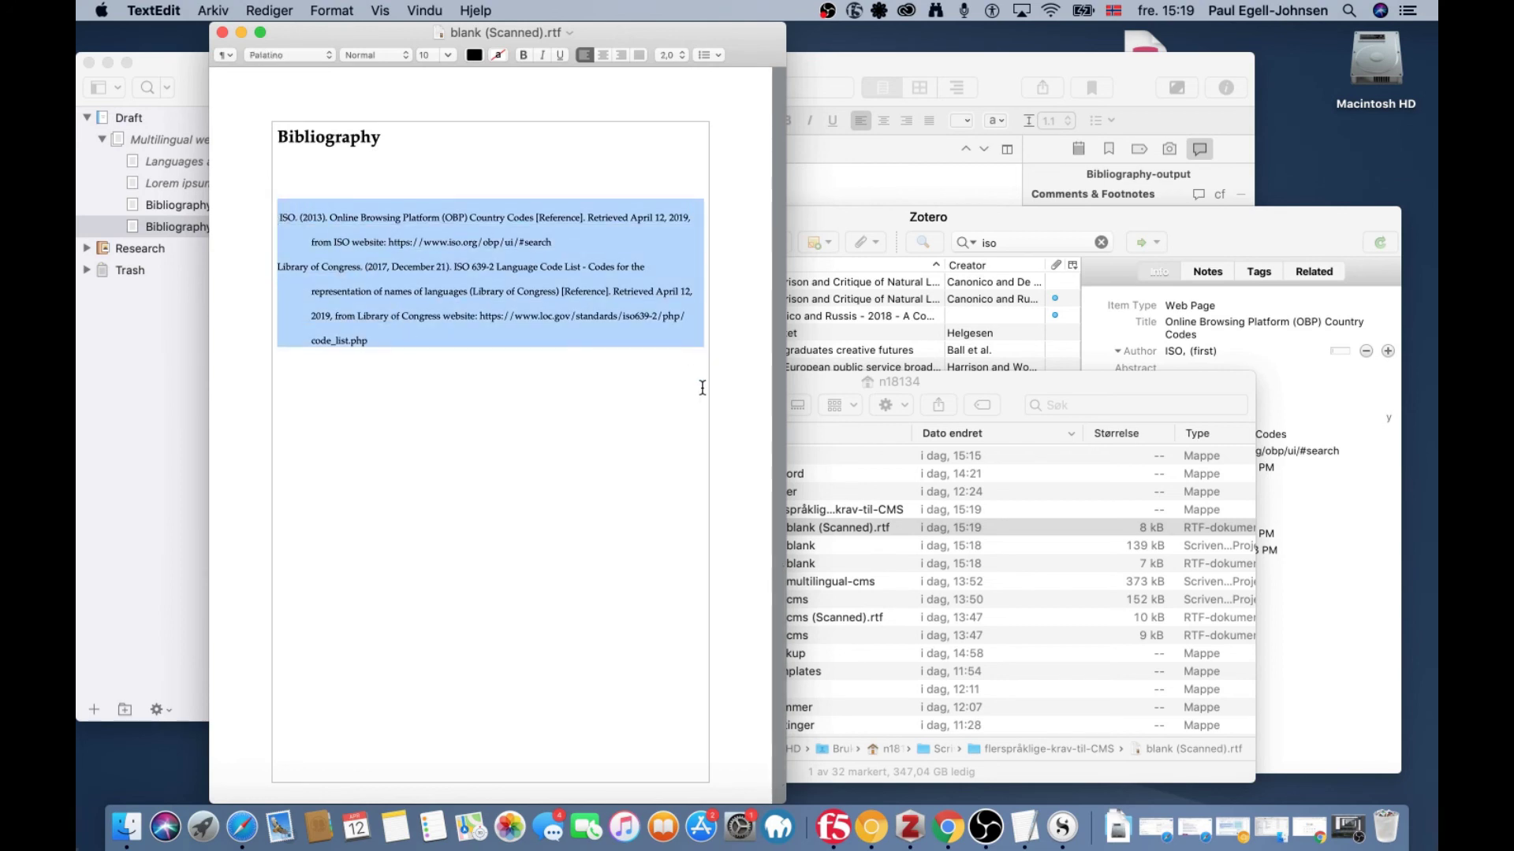
click(675, 154)
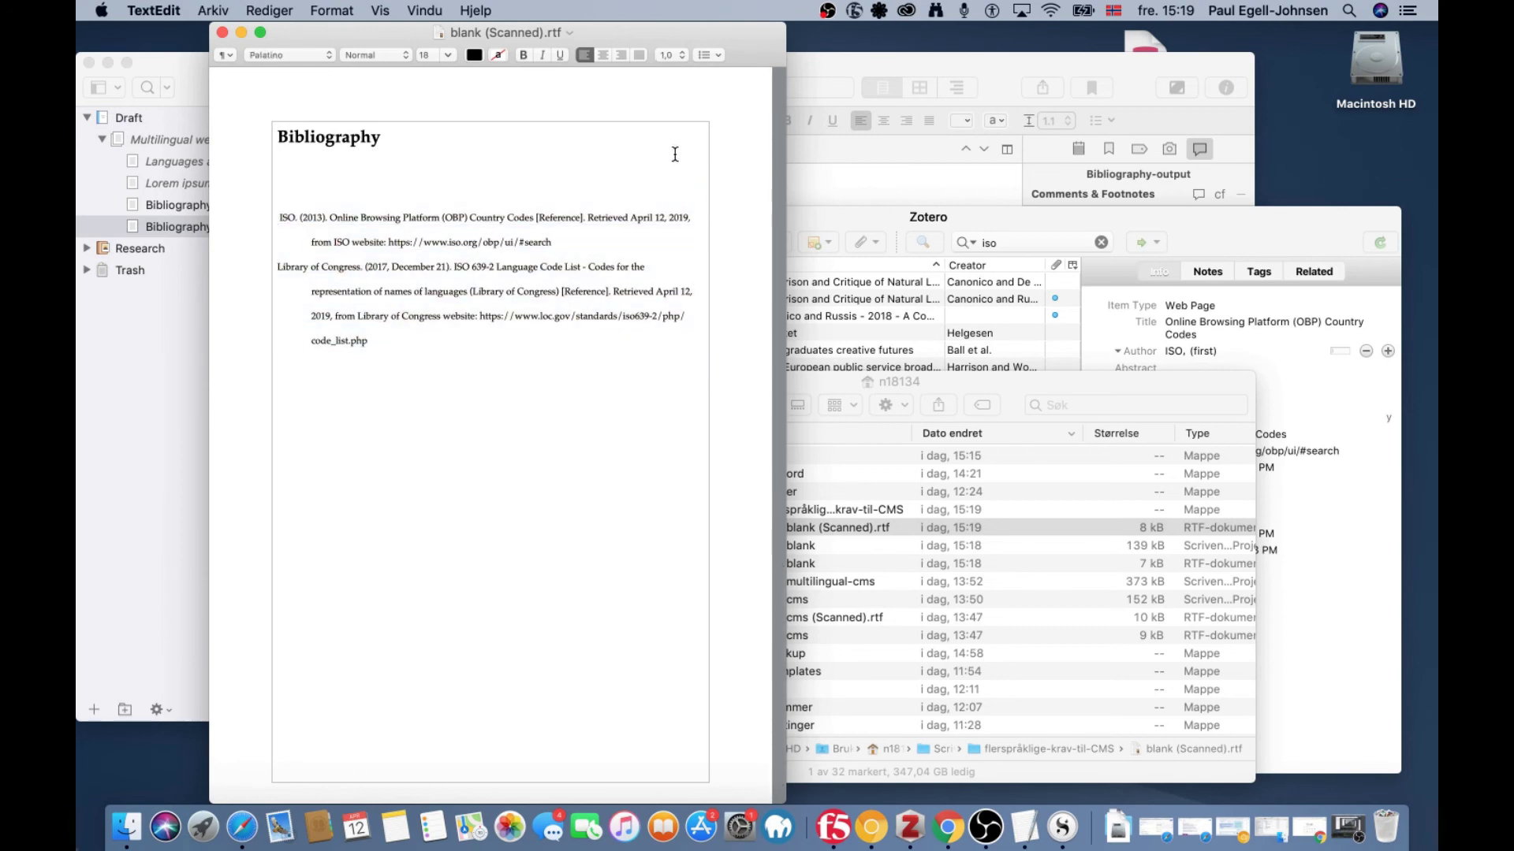